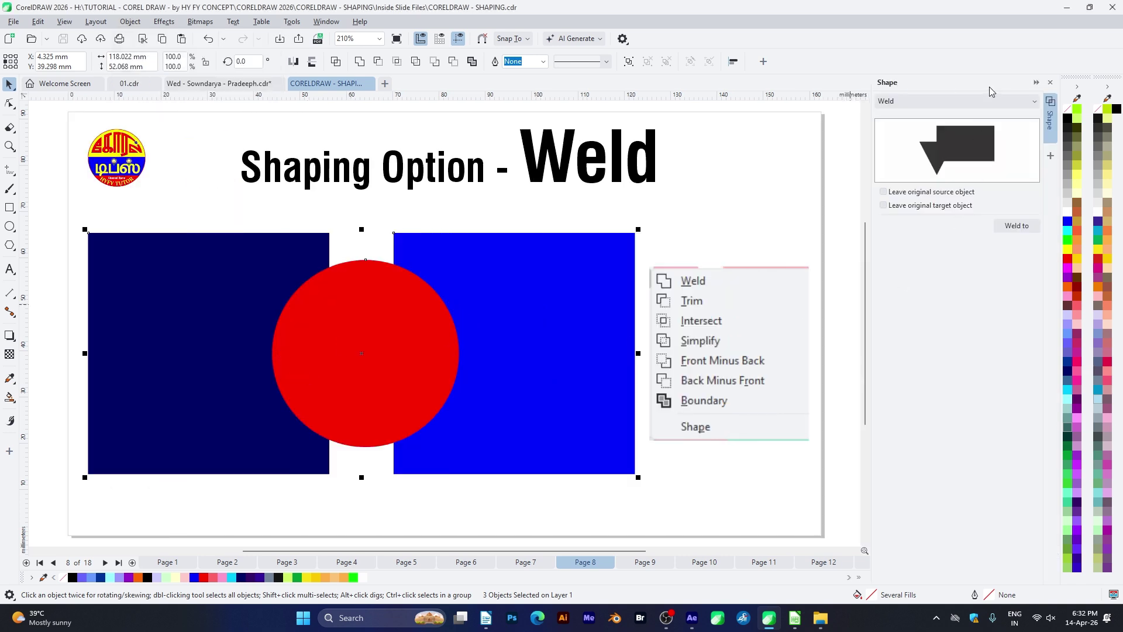
# Look through the shaping operations offered by the Shape docker and close the docker.
pyautogui.click(948, 101)
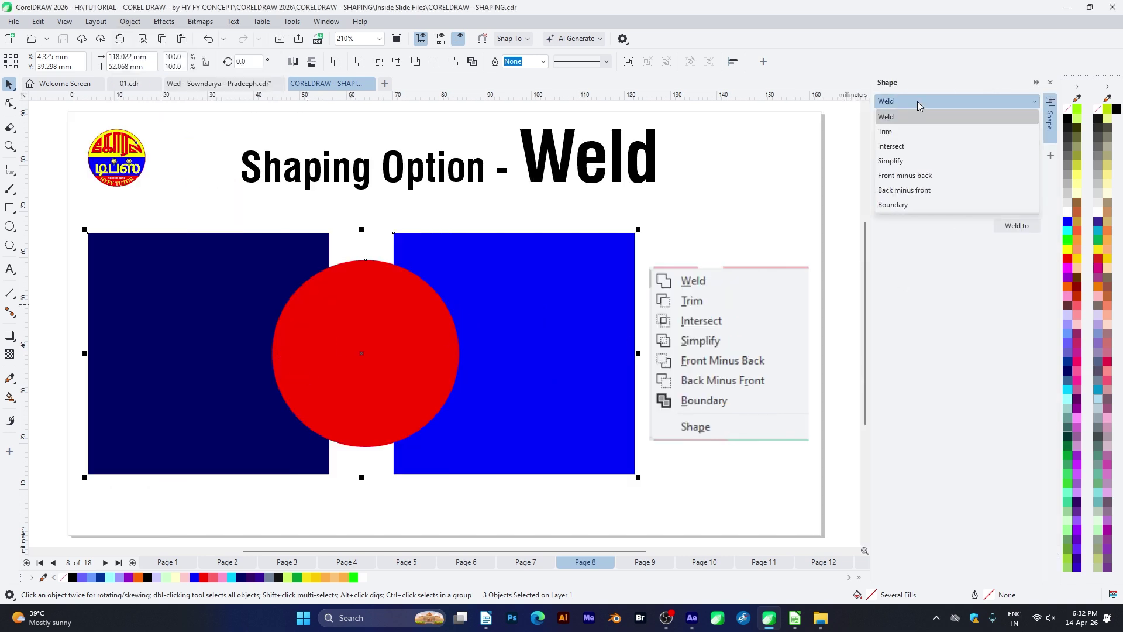
pyautogui.click(1050, 80)
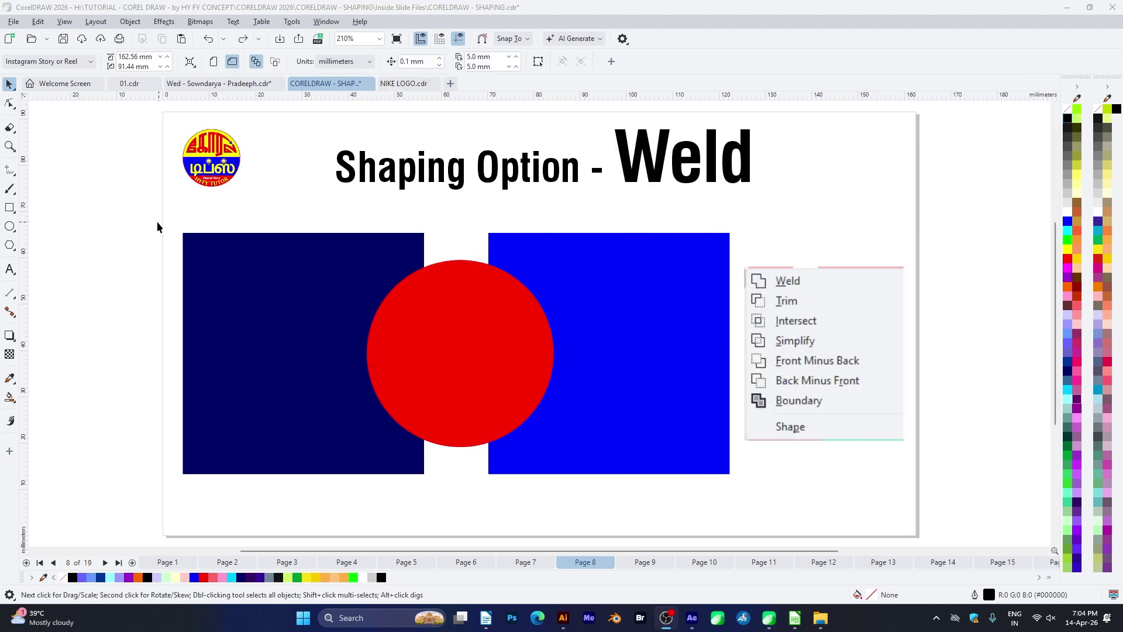
# Weld the two squares and the red circle on page 8 into one shape, and undo the weld.
pyautogui.moveTo(151, 218); pyautogui.dragTo(746, 503)
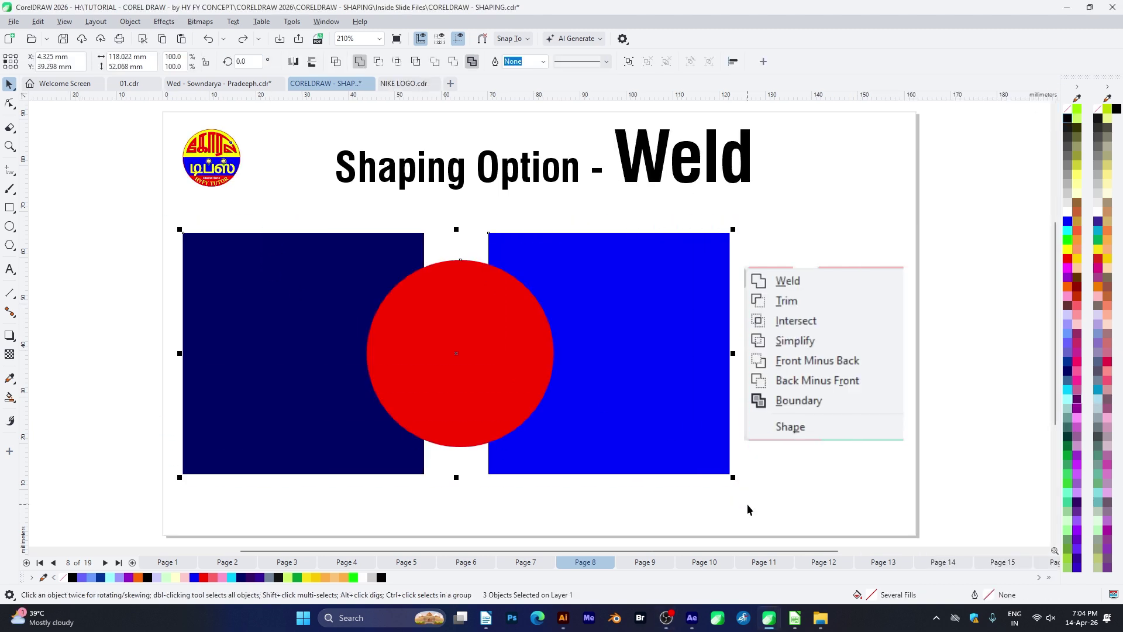
pyautogui.click(359, 62)
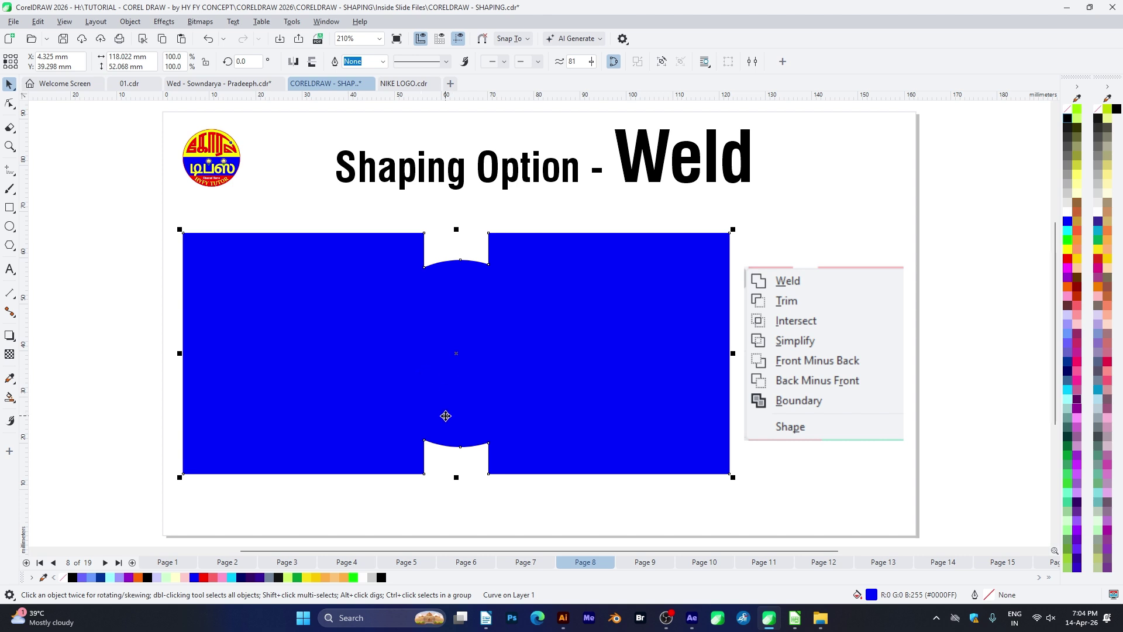
pyautogui.hotkey('ctrl', 'z')
# Switch the drawing to Wireframe view and test-move the circle and both squares one at a time, undoing each move.
pyautogui.hotkey('alt', 'v')
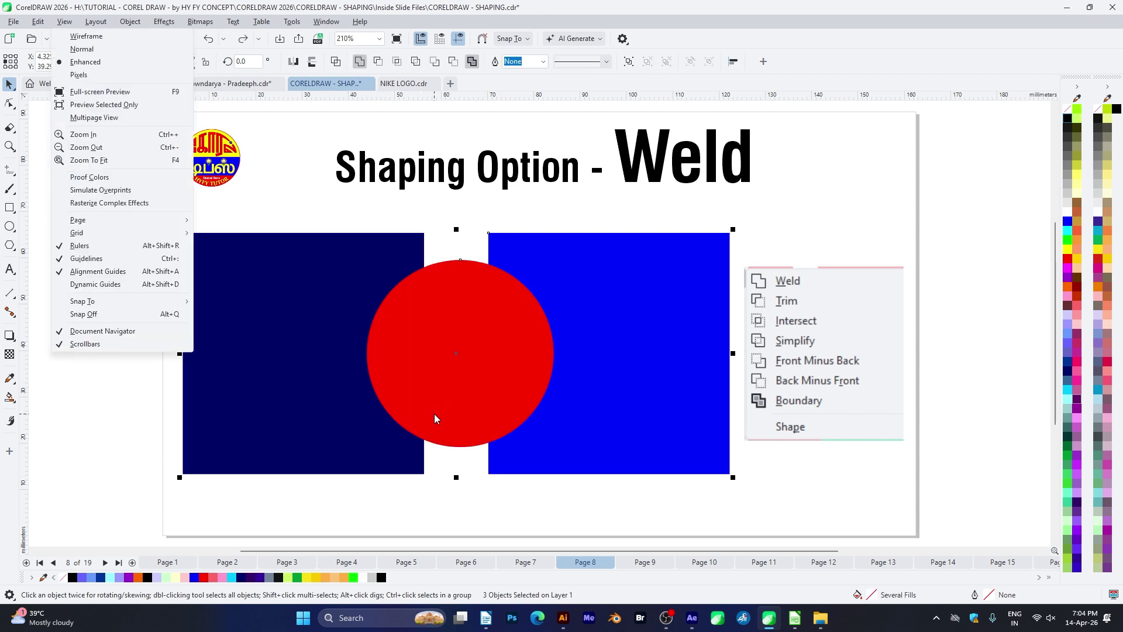
pyautogui.press('w')
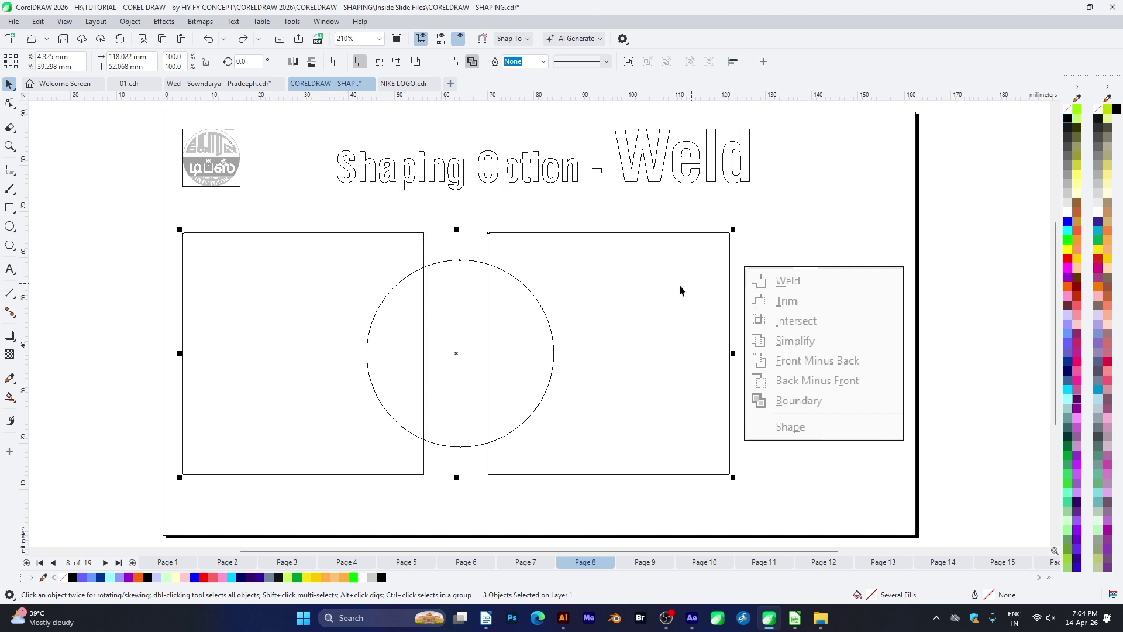
pyautogui.click(572, 297)
pyautogui.moveTo(453, 260); pyautogui.dragTo(481, 286)
pyautogui.hotkey('ctrl', 'z')
pyautogui.moveTo(408, 233); pyautogui.dragTo(390, 265)
pyautogui.hotkey('ctrl', 'z')
pyautogui.moveTo(522, 232); pyautogui.dragTo(542, 254)
pyautogui.hotkey('ctrl', 'z')
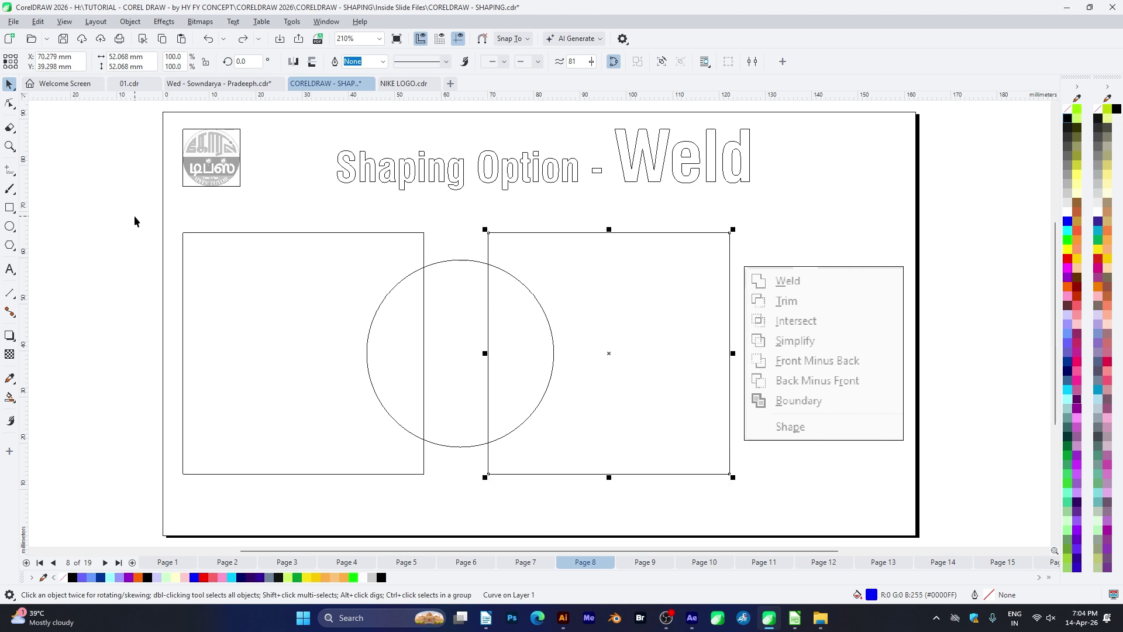
# Select both squares and the circle together in wireframe and apply a shaping operation to them.
pyautogui.moveTo(135, 216); pyautogui.dragTo(664, 466)
pyautogui.moveTo(745, 506); pyautogui.dragTo(745, 501)
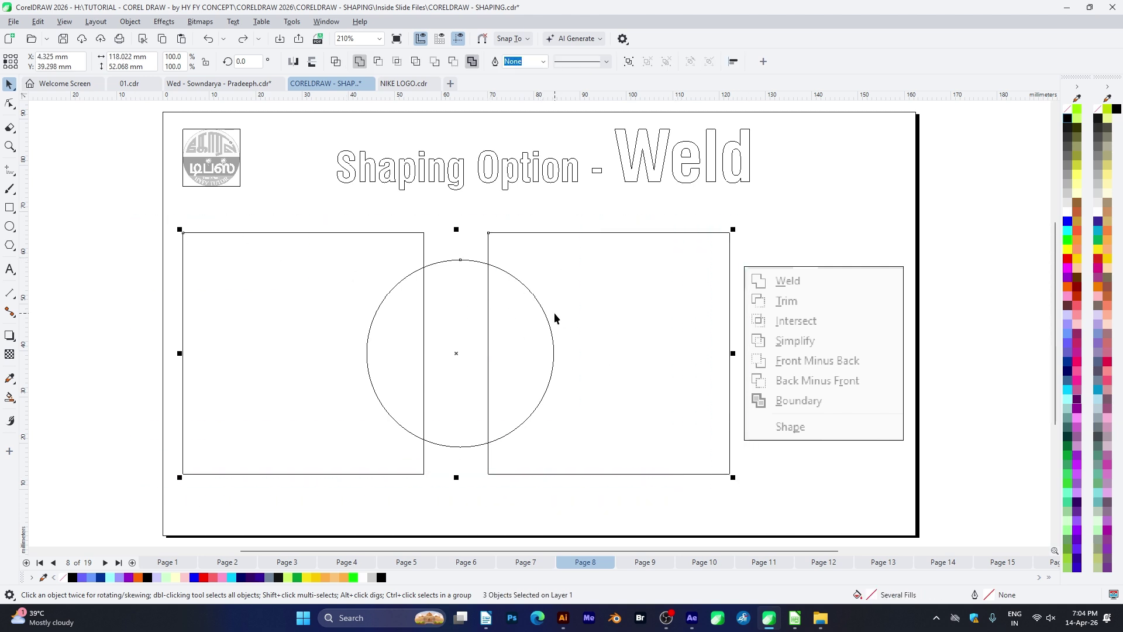
pyautogui.click(378, 62)
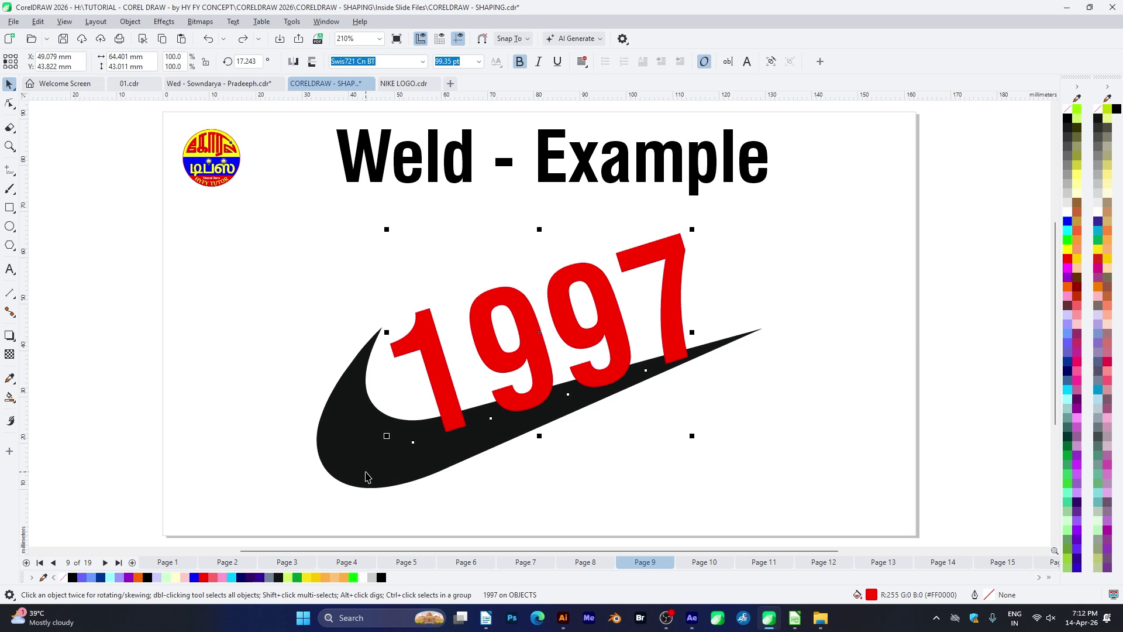
# Give the 1997 text and the swoosh on page 9 a blue 6 pt outline behind the fill that scales with the object.
pyautogui.keyDown('shift'); pyautogui.click(374, 467); pyautogui.keyUp('shift')
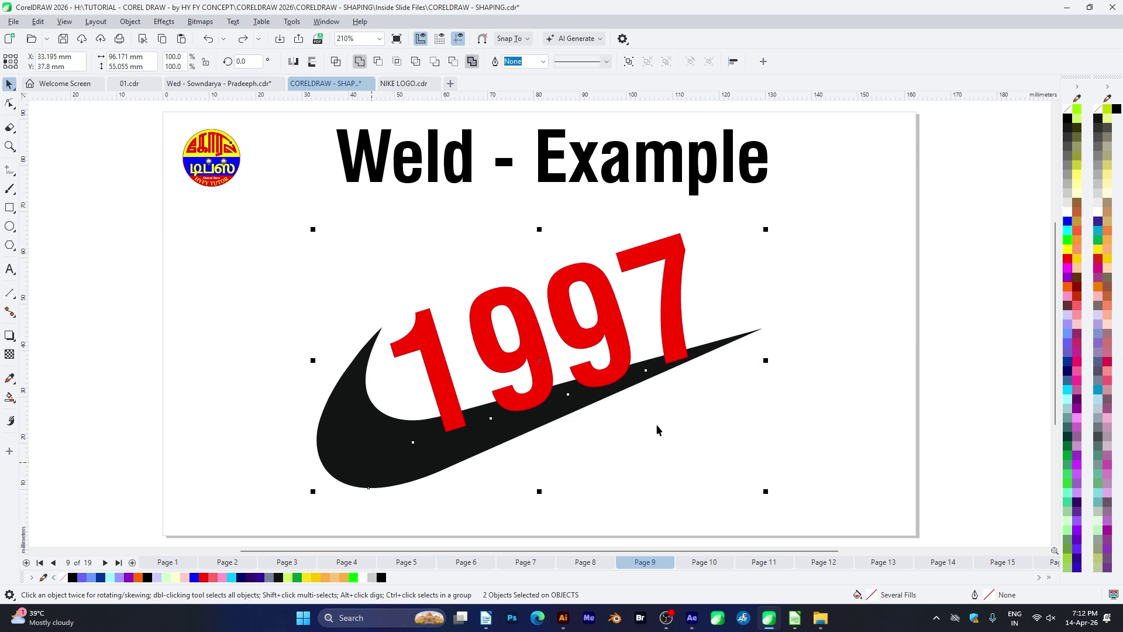
pyautogui.rightClick(1067, 227)
pyautogui.press('F12')
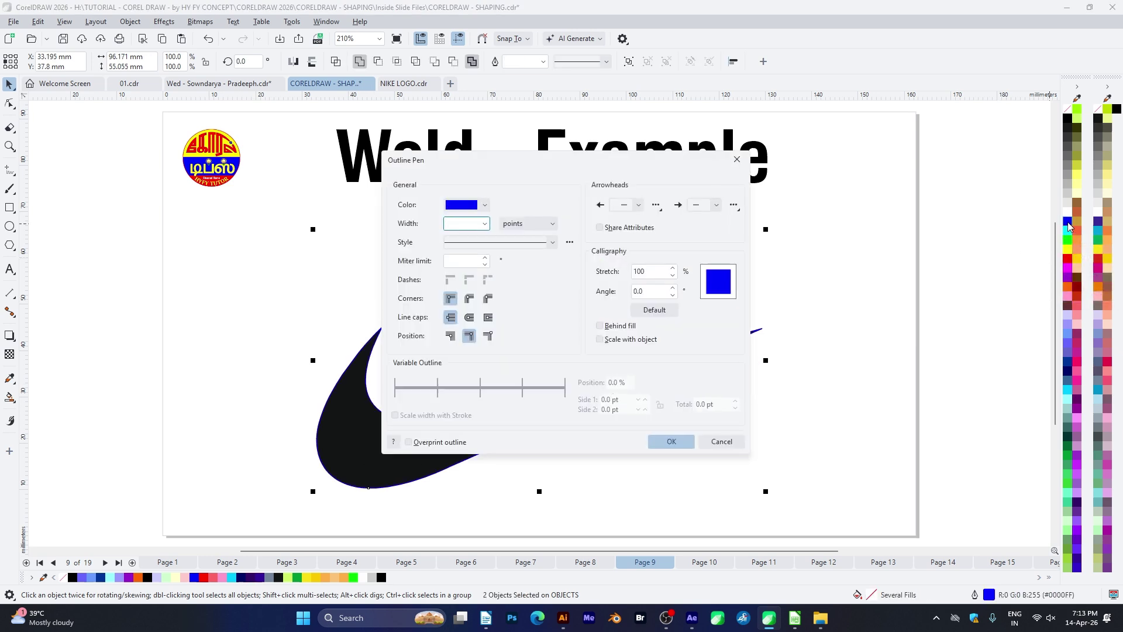
pyautogui.click(607, 326)
pyautogui.click(620, 339)
pyautogui.click(670, 442)
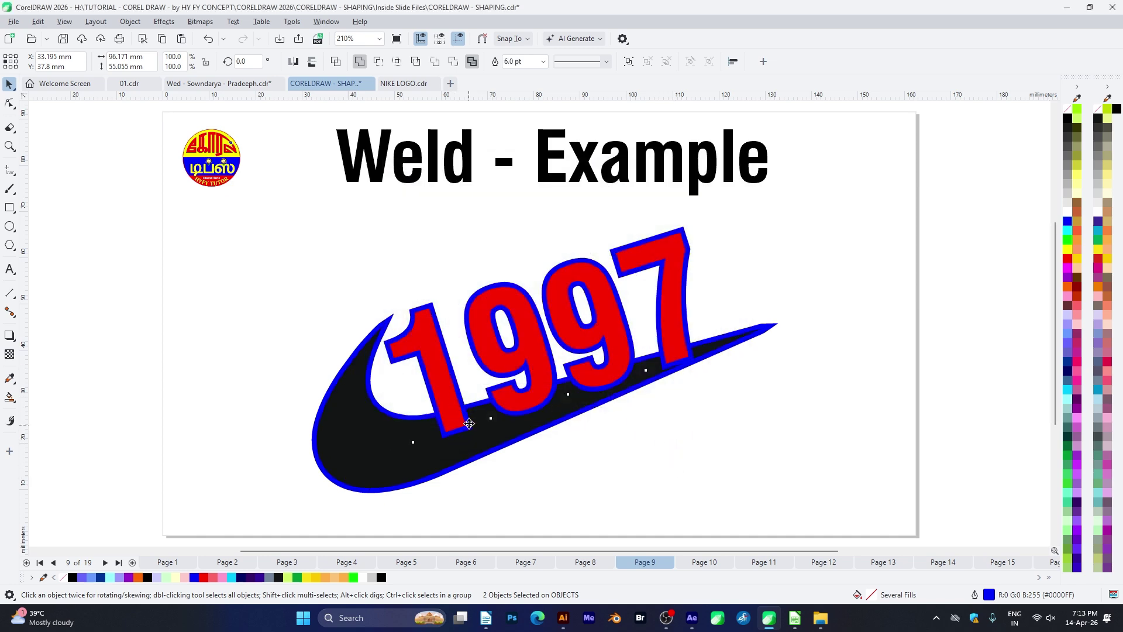
# Weld the outlined 1997 text and the swoosh into a single shape and inspect the joined edges.
pyautogui.scroll(4, 454, 433)
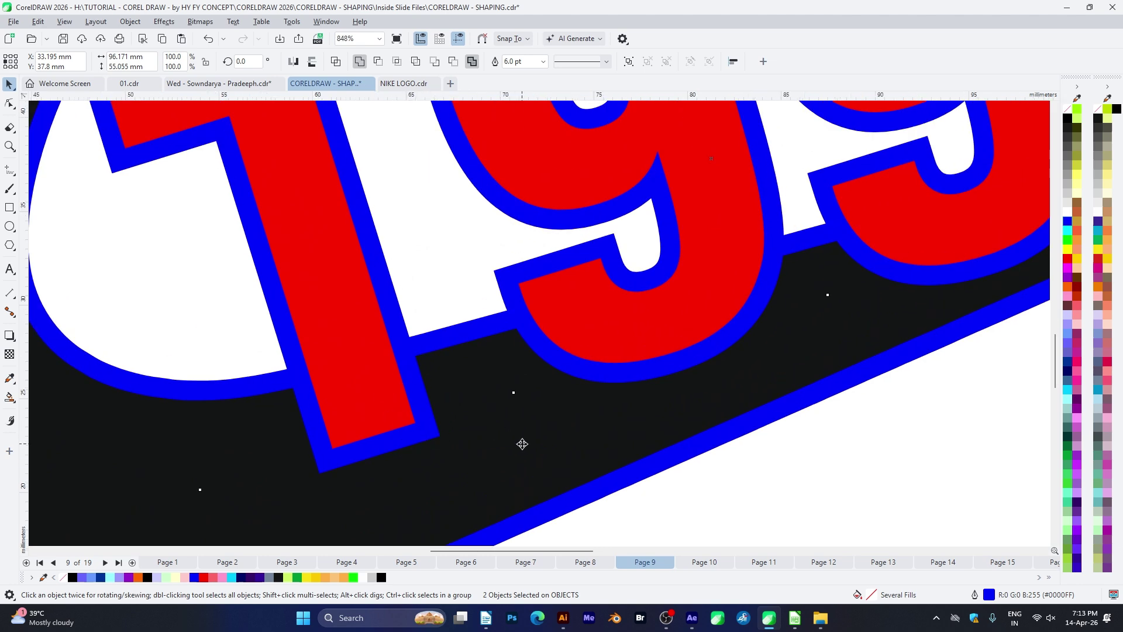
pyautogui.scroll(-4, 514, 435)
pyautogui.press('Escape')
pyautogui.click(535, 386)
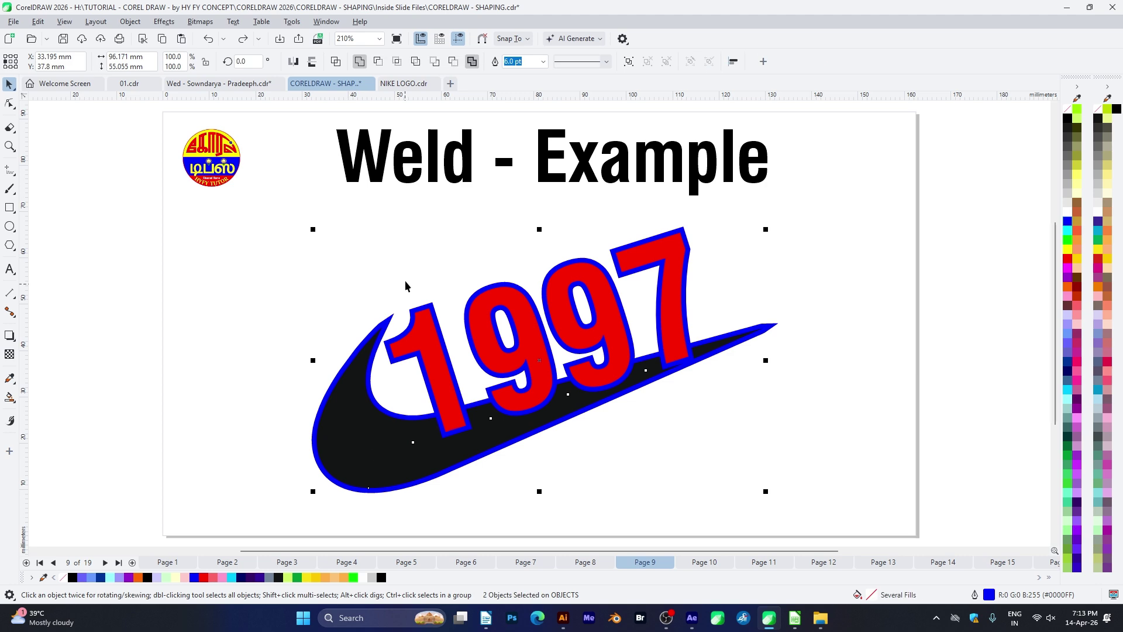
pyautogui.click(359, 61)
pyautogui.scroll(3, 532, 395)
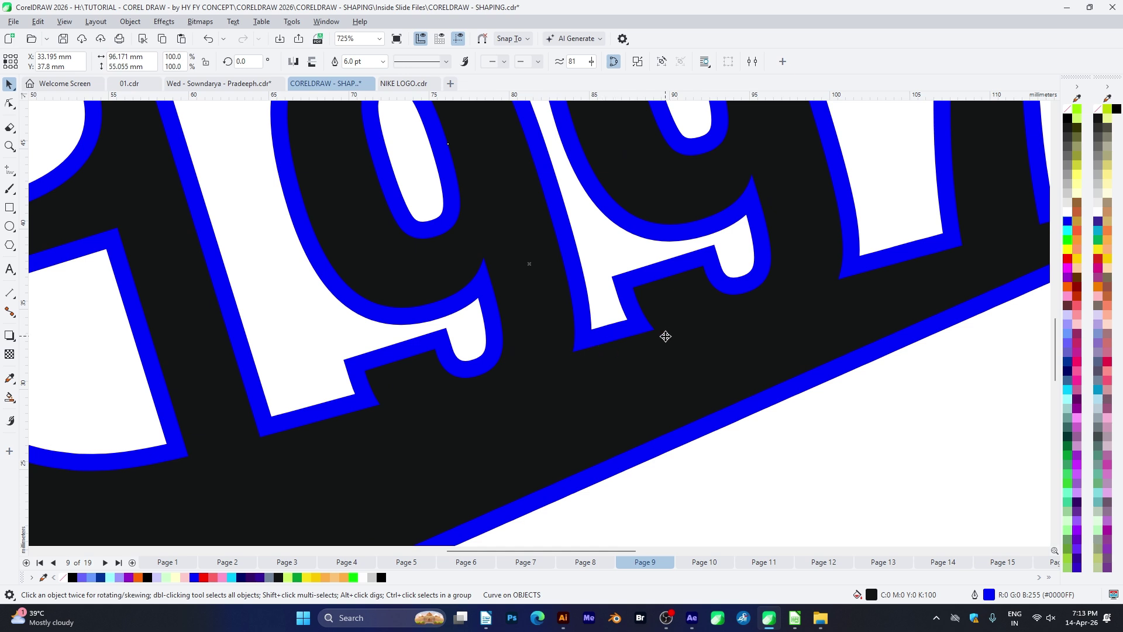
pyautogui.hotkey('shift', 'F4')
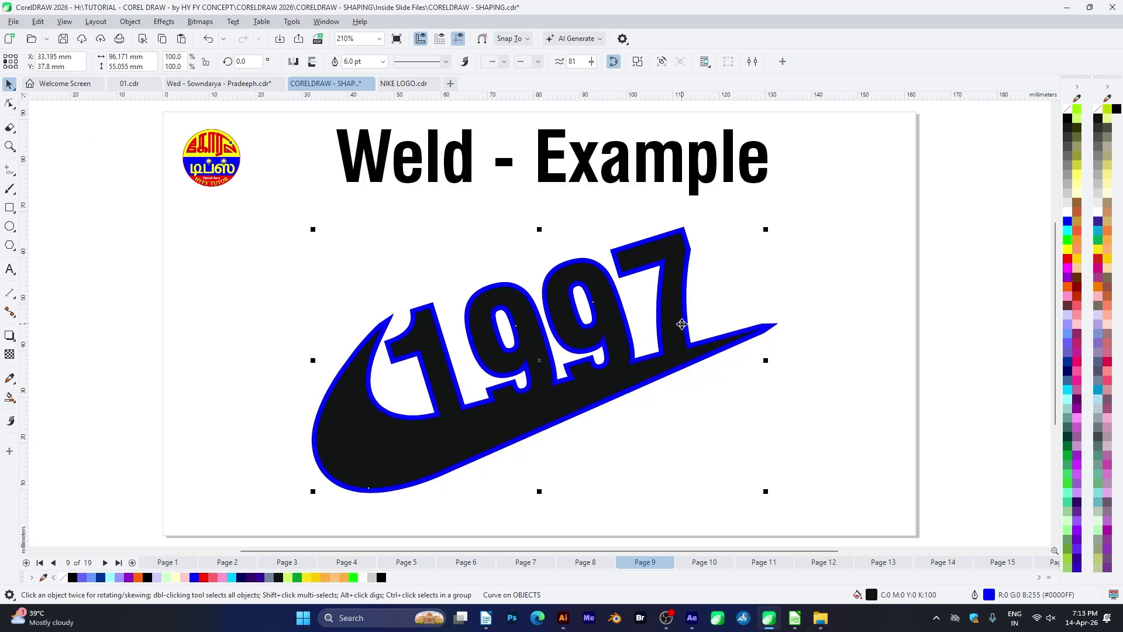
pyautogui.click(723, 415)
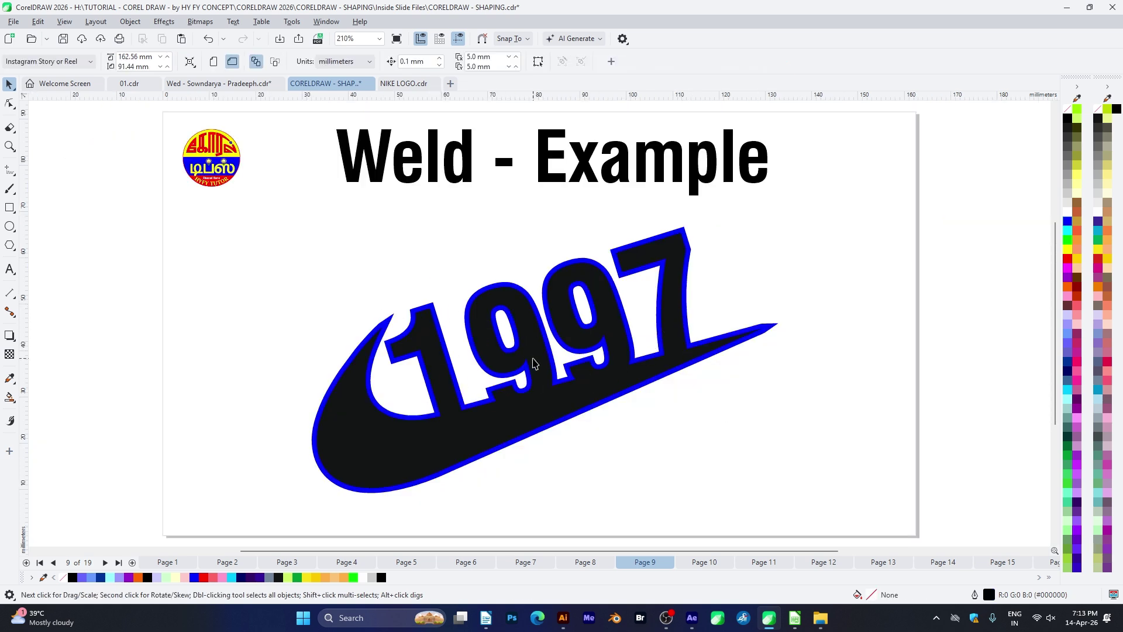
# Fill the welded 1997 swoosh shape with yellow and check its continuous blue outline up close.
pyautogui.click(702, 353)
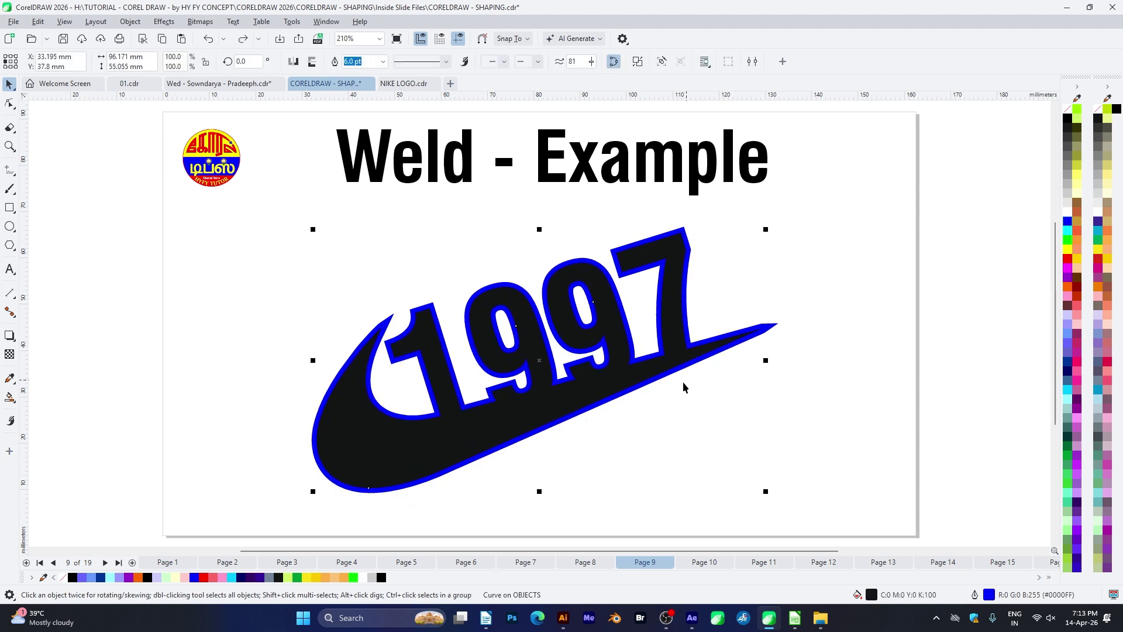
pyautogui.hotkey('ctrl', 'shift', 'z')
pyautogui.scroll(4, 539, 410)
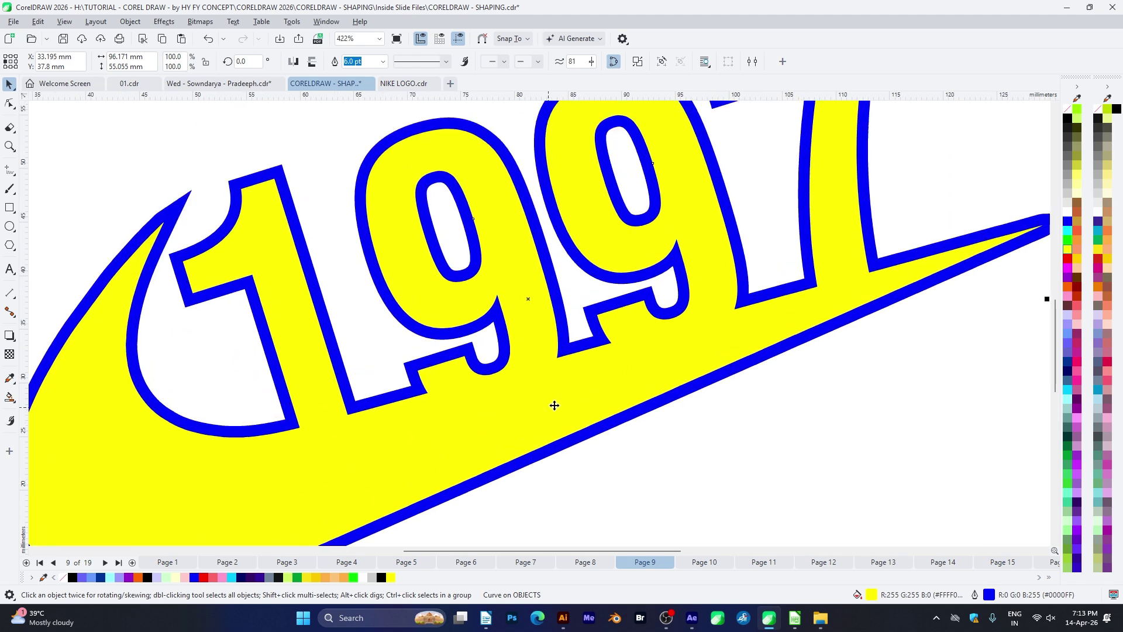
pyautogui.scroll(-4, 549, 407)
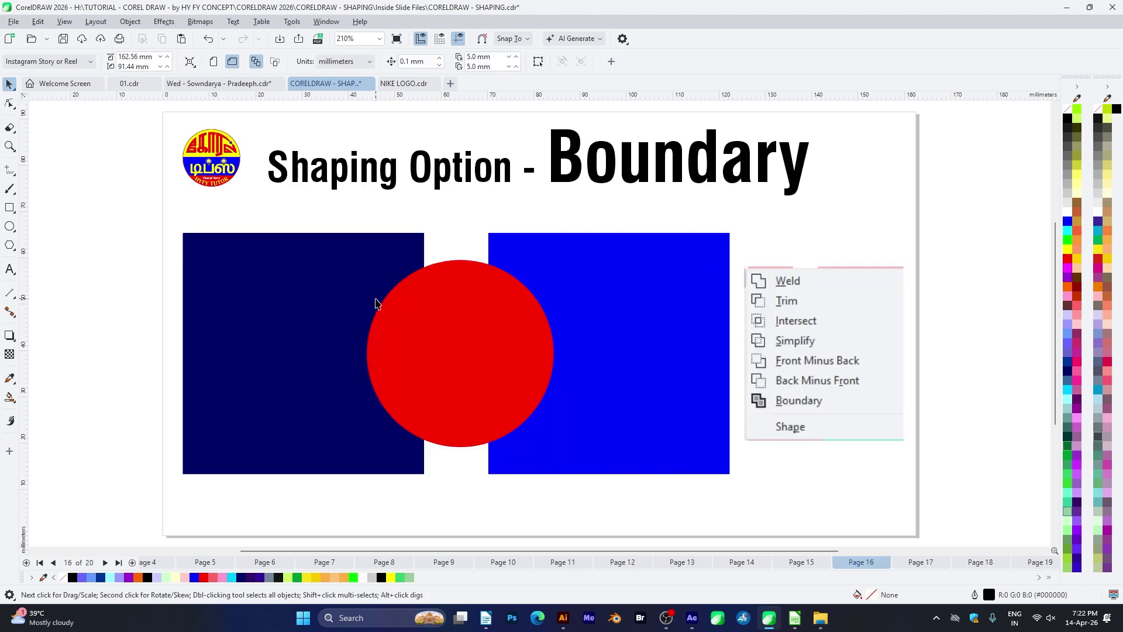
# Create a boundary from both squares and the circle on page 16, and place the outline on page 17.
pyautogui.moveTo(155, 221); pyautogui.dragTo(770, 521)
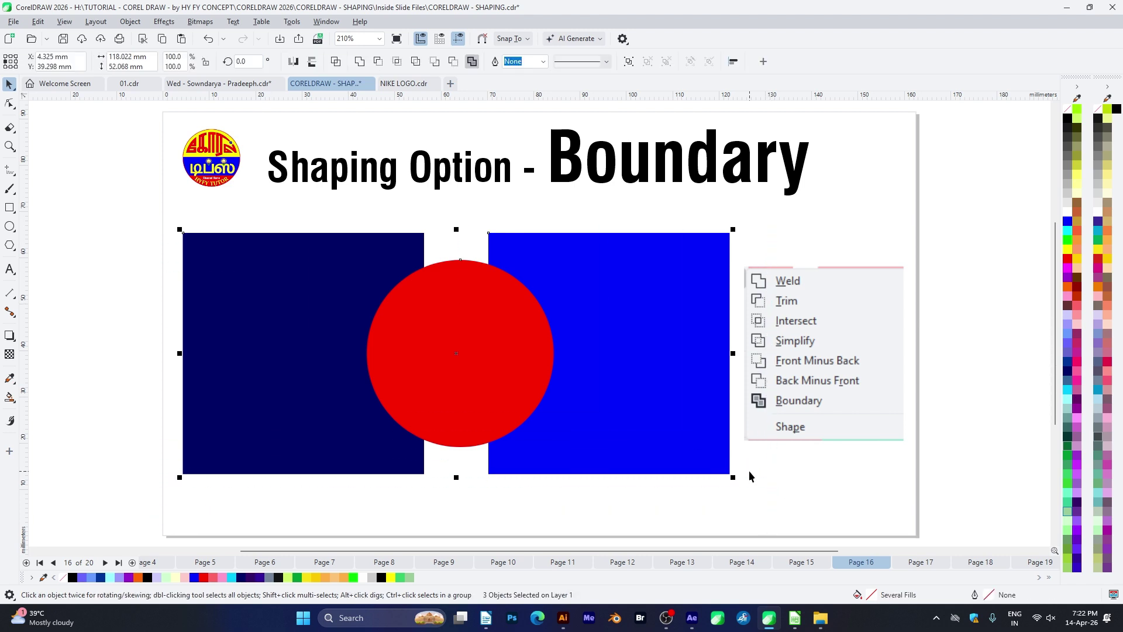
pyautogui.click(472, 64)
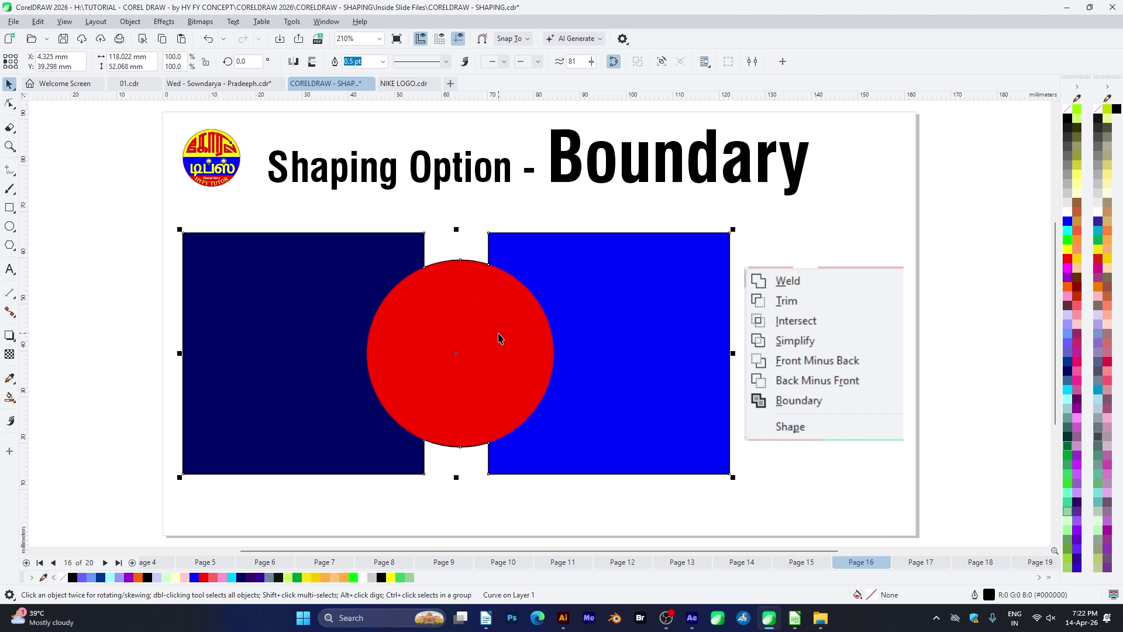
pyautogui.press('Escape')
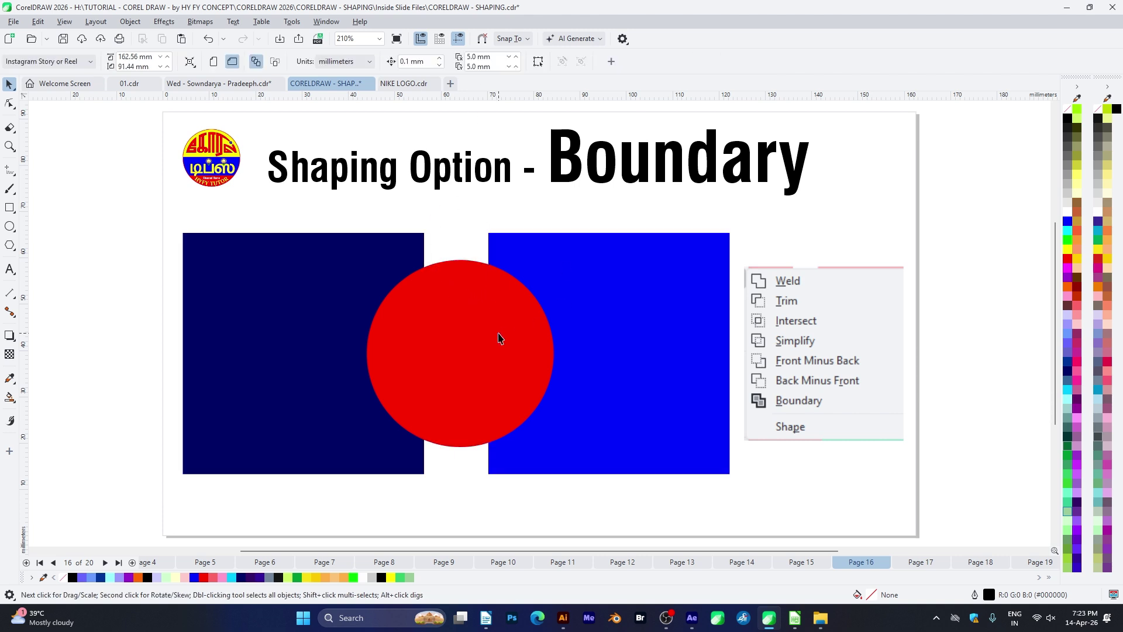
pyautogui.press('pagedown')
pyautogui.hotkey('ctrl', 'v')
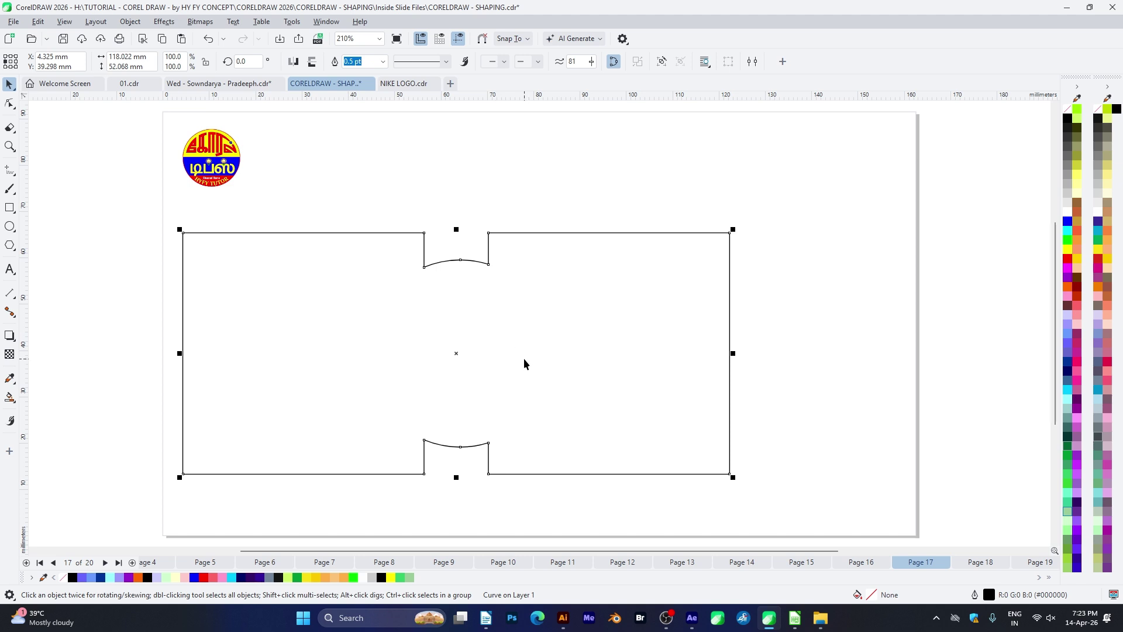
# Weld the circle and both squares on page 16 for comparison with the boundary, and undo the weld.
pyautogui.press('pageup')
pyautogui.click(465, 346)
pyautogui.keyDown('shift'); pyautogui.click(318, 324); pyautogui.keyUp('shift')
pyautogui.keyDown('shift'); pyautogui.click(592, 344); pyautogui.keyUp('shift')
pyautogui.click(360, 61)
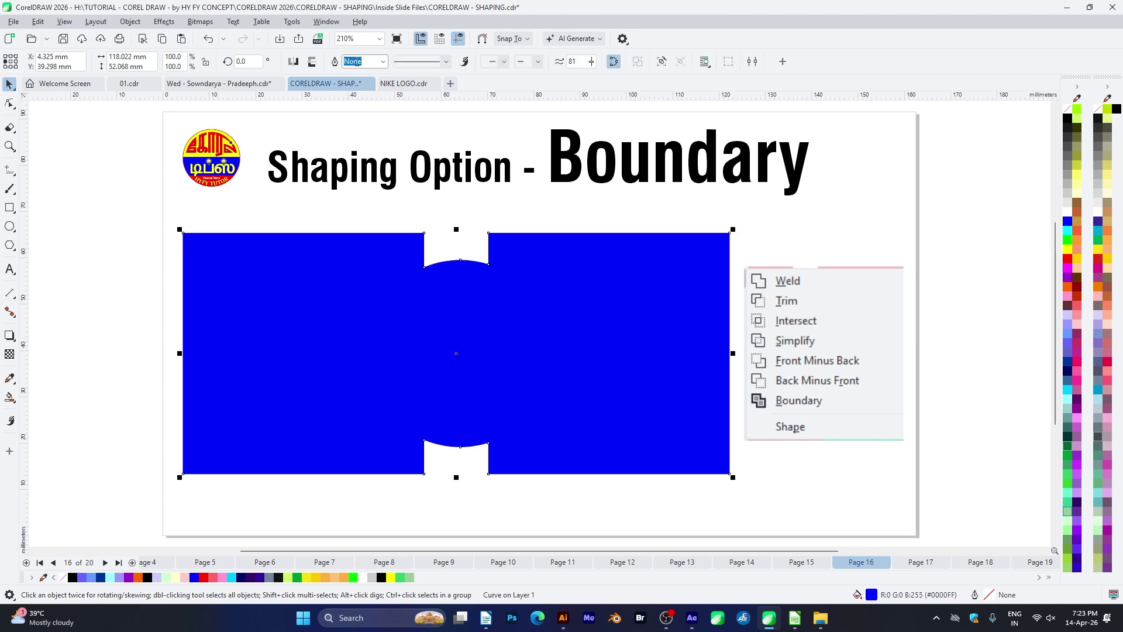
pyautogui.hotkey('ctrl', 'z')
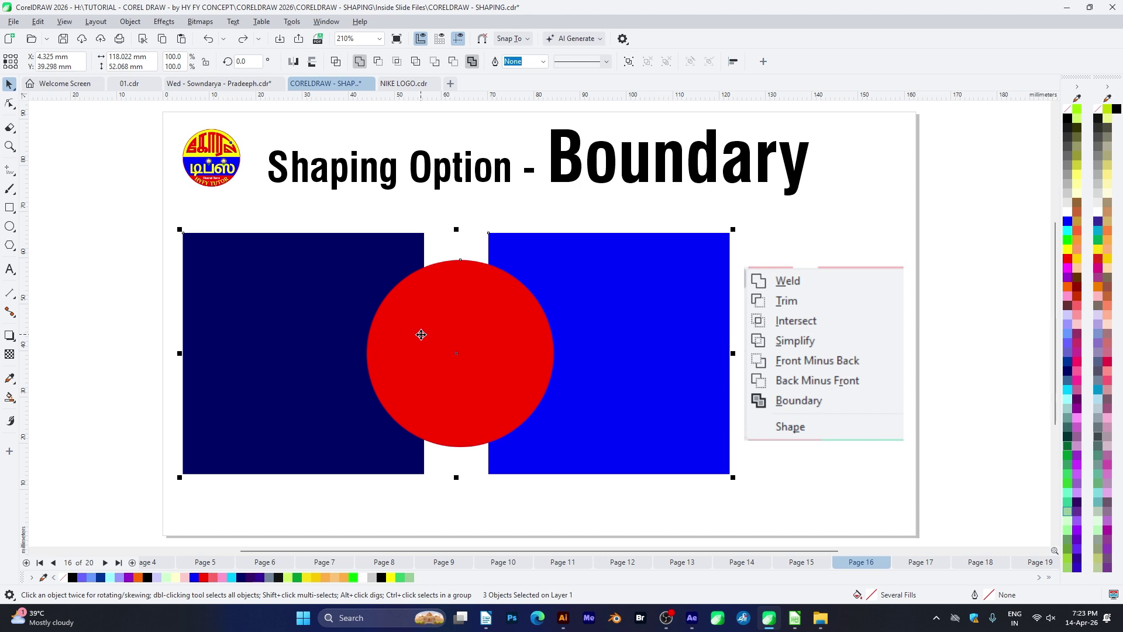
# Go to page 18 and examine the separate panels and flaps of the coloured layout, undoing the trial move of a panel.
pyautogui.press('pagedown')
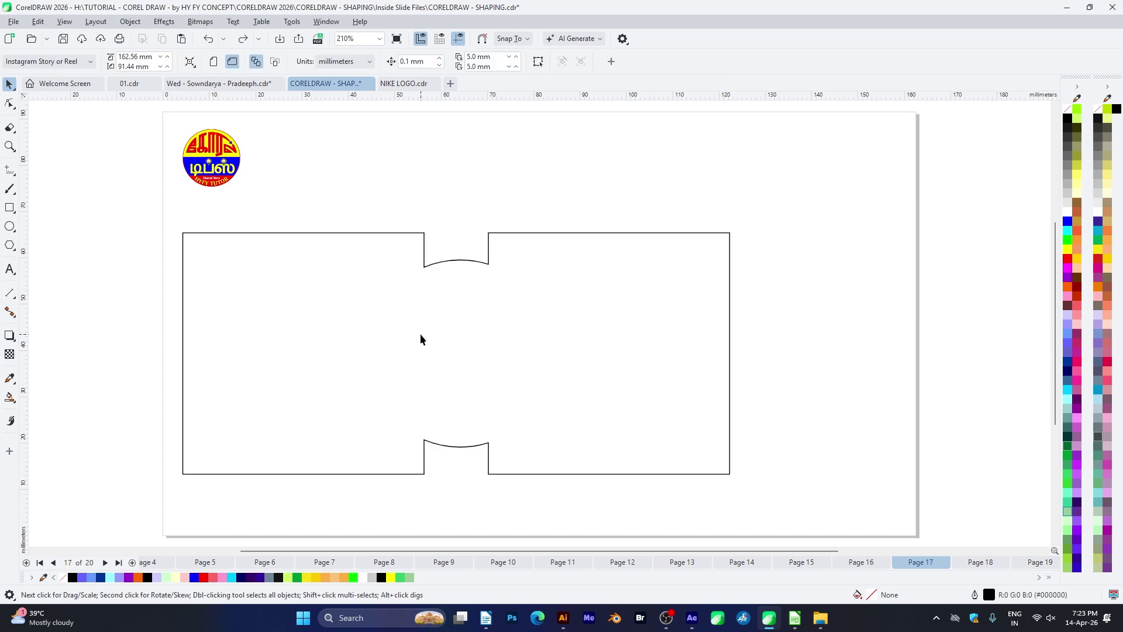
pyautogui.press('pagedown')
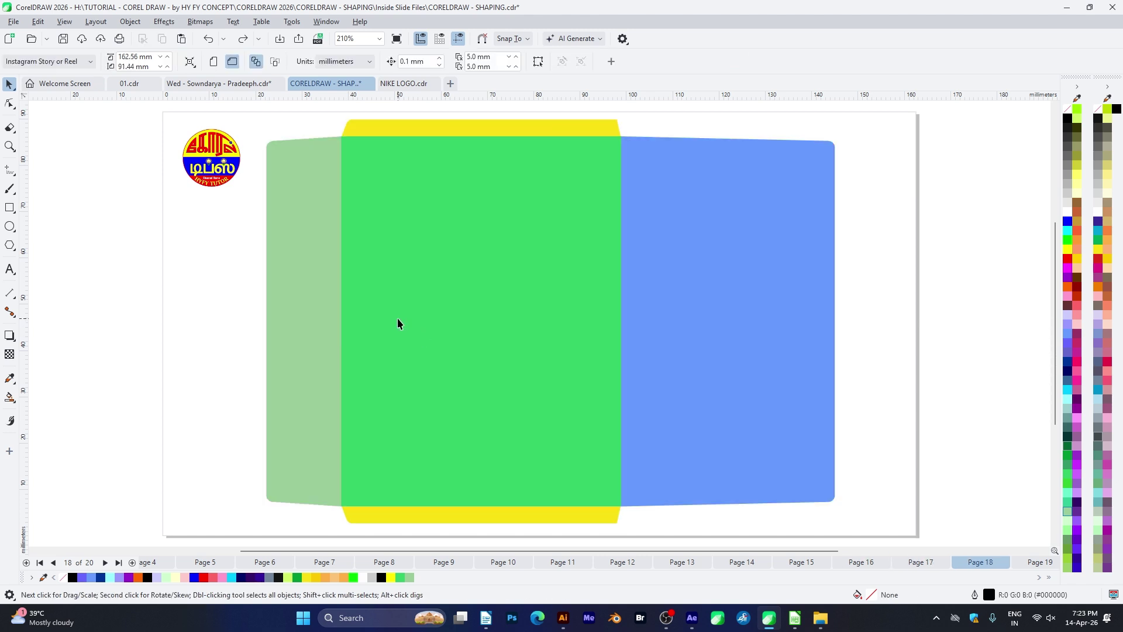
pyautogui.click(241, 294)
pyautogui.press('Delete')
pyautogui.click(479, 122)
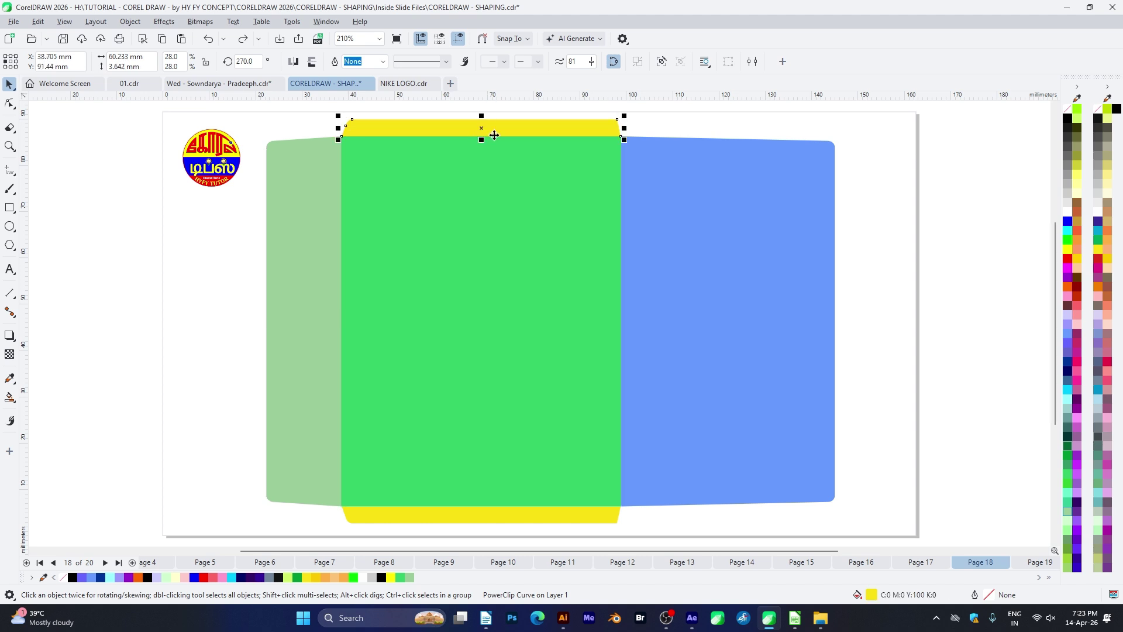
pyautogui.click(562, 258)
pyautogui.moveTo(562, 258); pyautogui.dragTo(800, 335)
pyautogui.hotkey('ctrl', 'z')
pyautogui.click(609, 517)
pyautogui.scroll(-1, 712, 417)
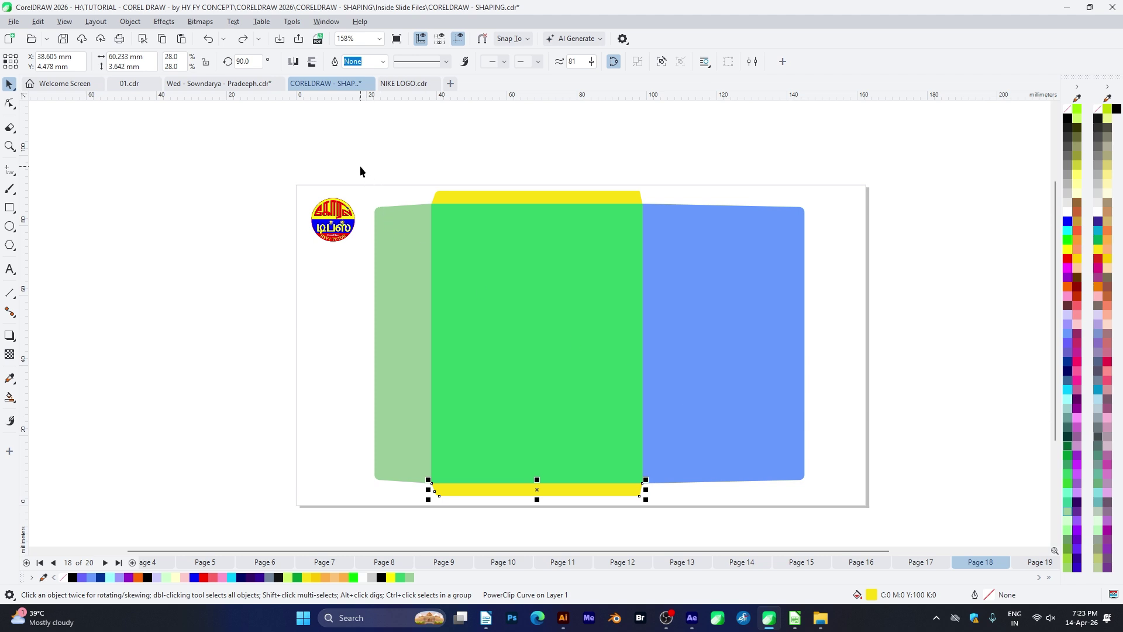
# Create a boundary outline around all the panels and flaps of the page 18 layout, and go to the following page.
pyautogui.hotkey('ctrl', 'a')
pyautogui.scroll(1, 872, 376)
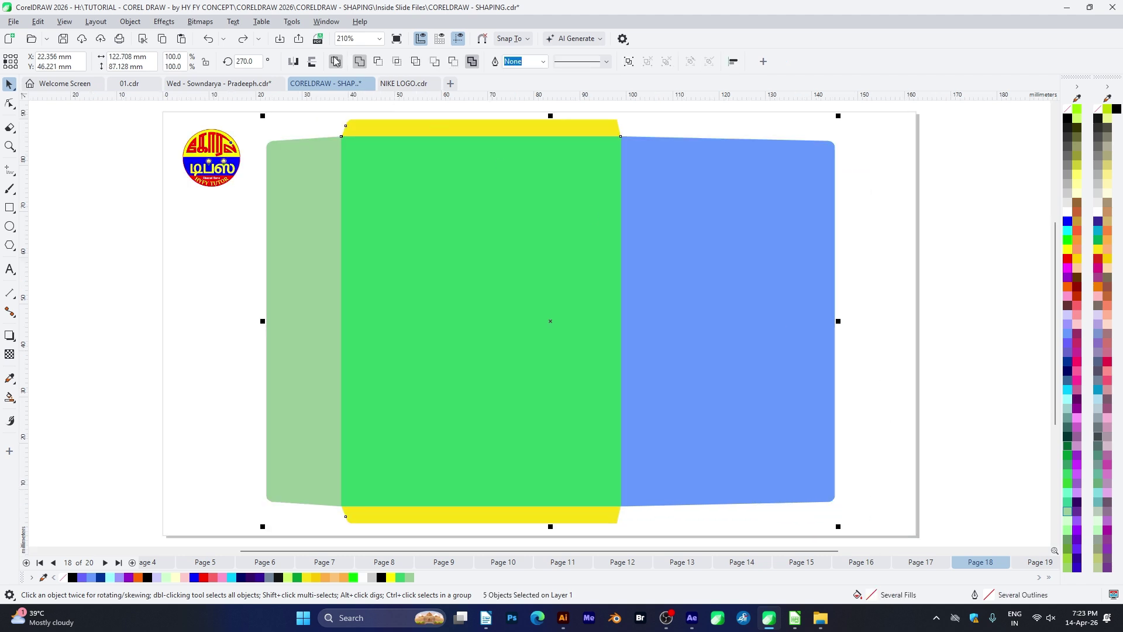
pyautogui.click(472, 62)
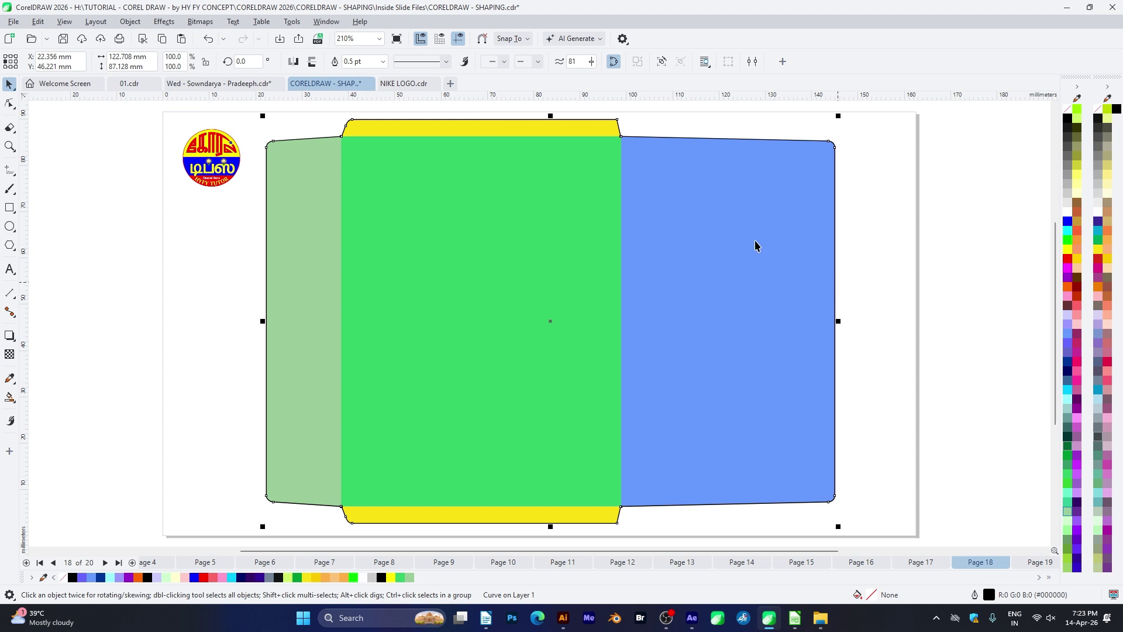
pyautogui.press('pagedown')
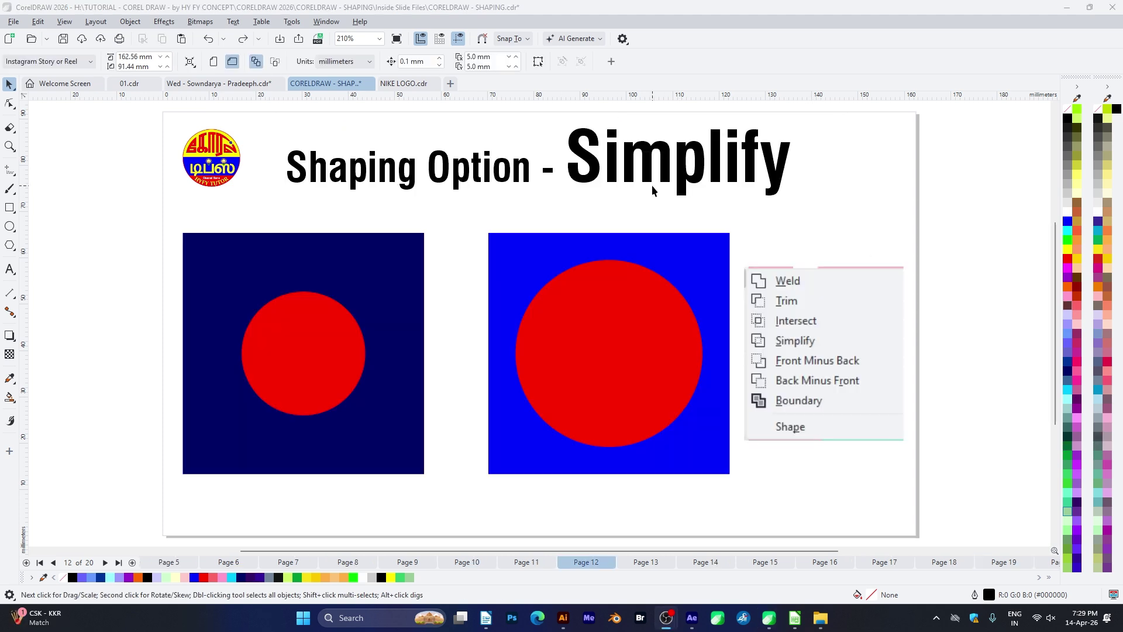
# Move the small red circle and the dark blue square on page 12 apart, and undo both moves.
pyautogui.moveTo(311, 355); pyautogui.dragTo(393, 449)
pyautogui.moveTo(278, 278); pyautogui.dragTo(201, 181)
pyautogui.hotkey('ctrl', 'z')
pyautogui.hotkey('ctrl', 'z')
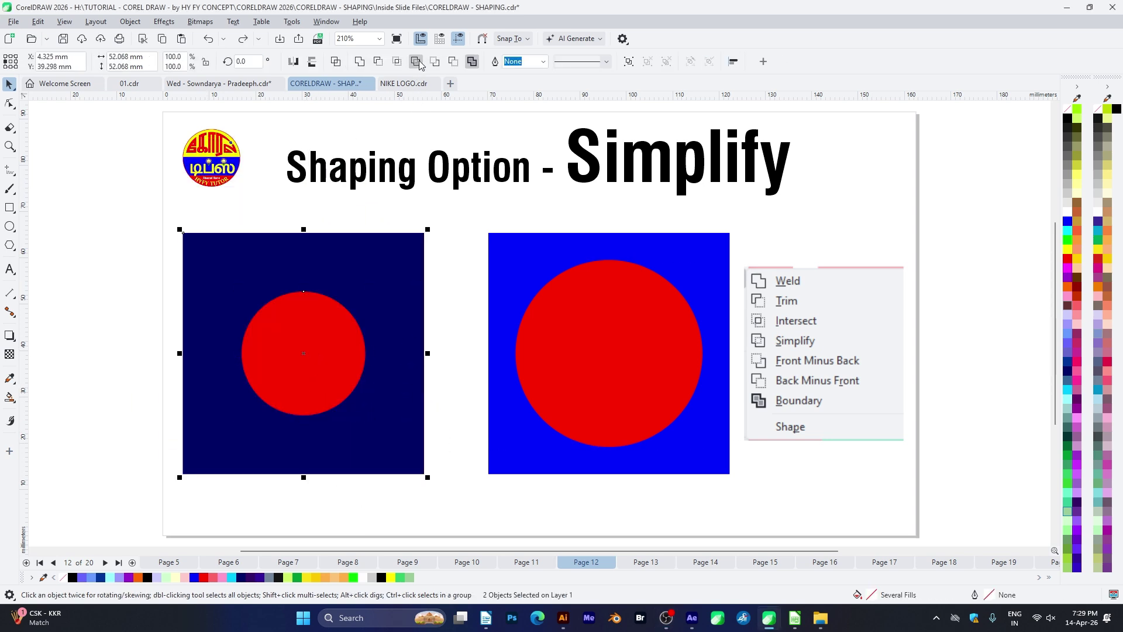
# Simplify the dark blue square and the small red circle on top of it.
pyautogui.click(416, 62)
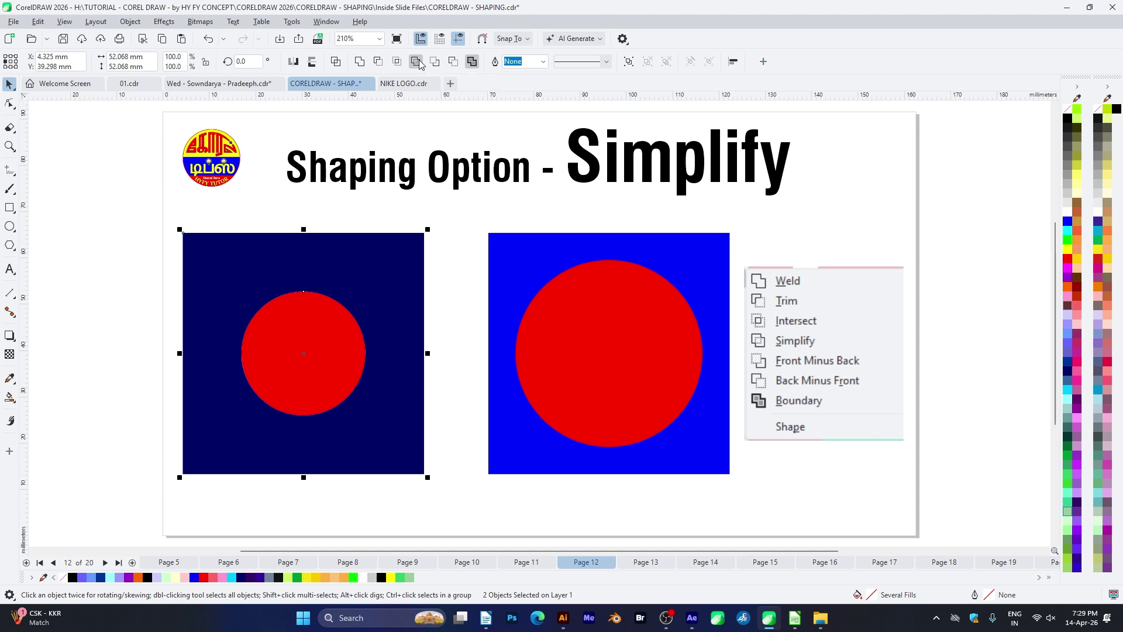
# Move the small and the large red circle off their squares on page 12, undoing each move.
pyautogui.click(454, 381)
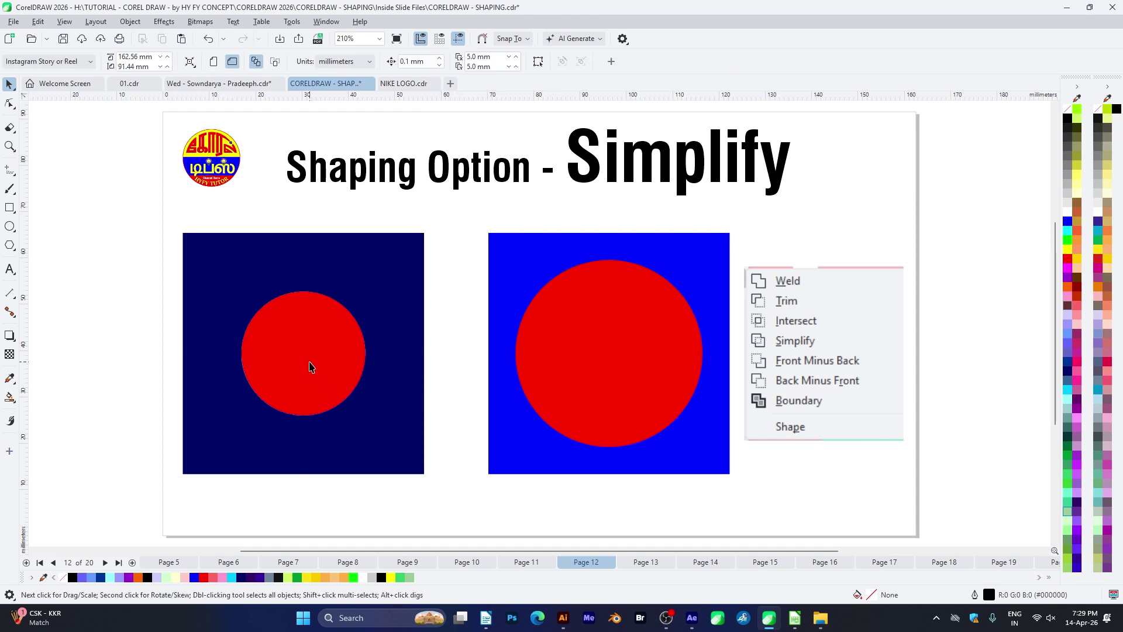
pyautogui.moveTo(310, 363); pyautogui.dragTo(409, 449)
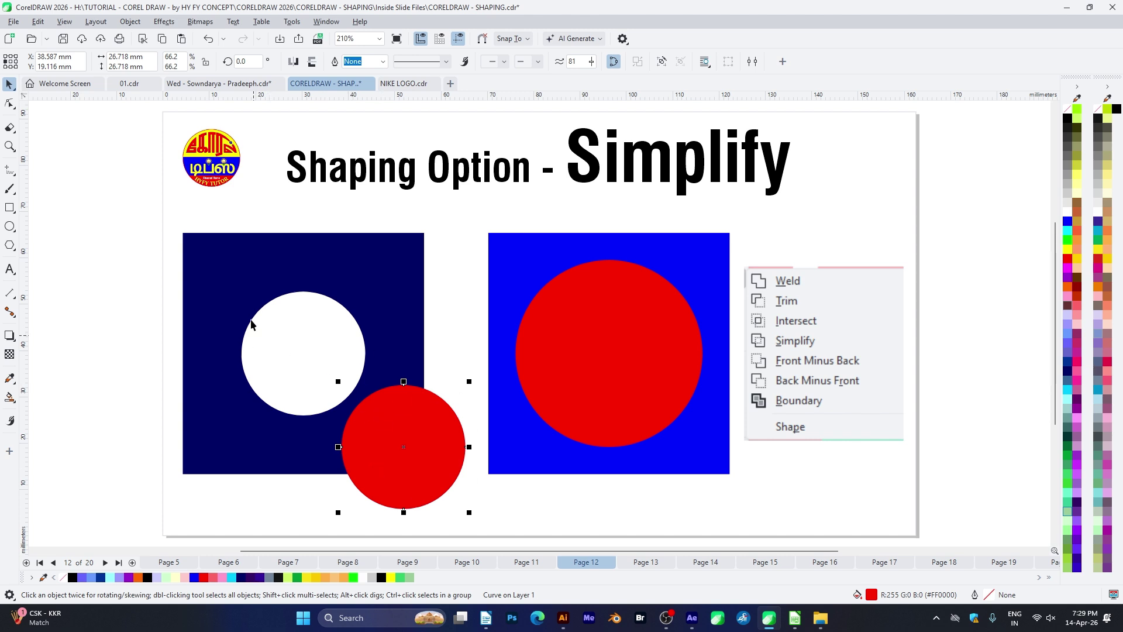
pyautogui.hotkey('ctrl', 'z')
pyautogui.moveTo(595, 376); pyautogui.dragTo(508, 445)
pyautogui.hotkey('ctrl', 'z')
# Simplify the bright blue square with the large red circle on it, and undo a trial move of the circle.
pyautogui.keyDown('shift'); pyautogui.click(673, 260); pyautogui.keyUp('shift')
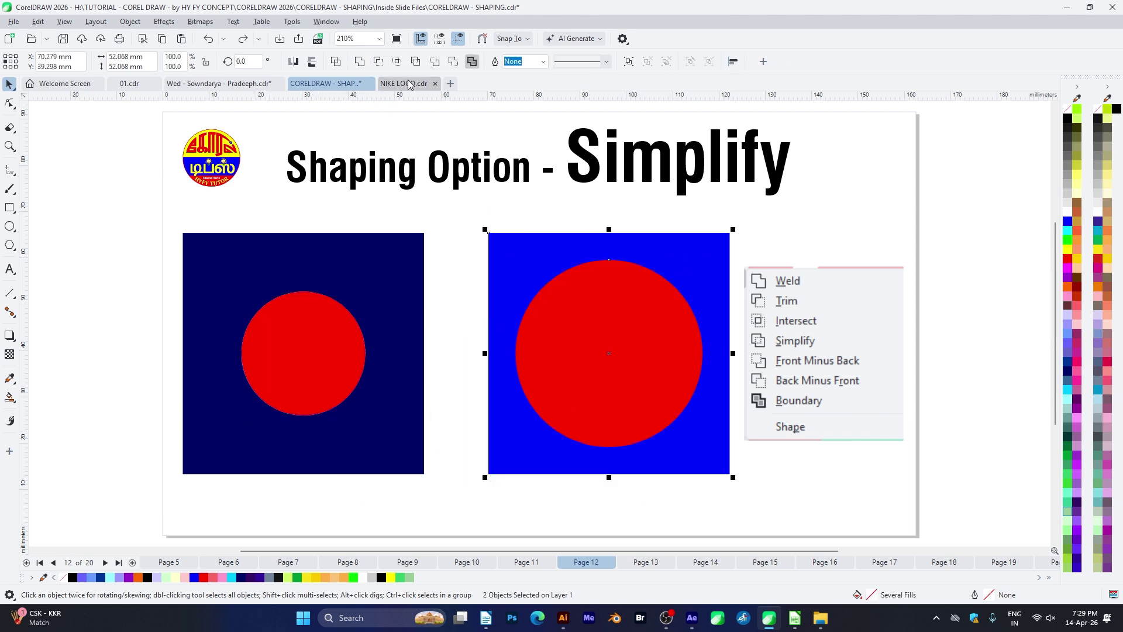
pyautogui.click(415, 62)
pyautogui.click(476, 251)
pyautogui.moveTo(640, 385); pyautogui.dragTo(548, 472)
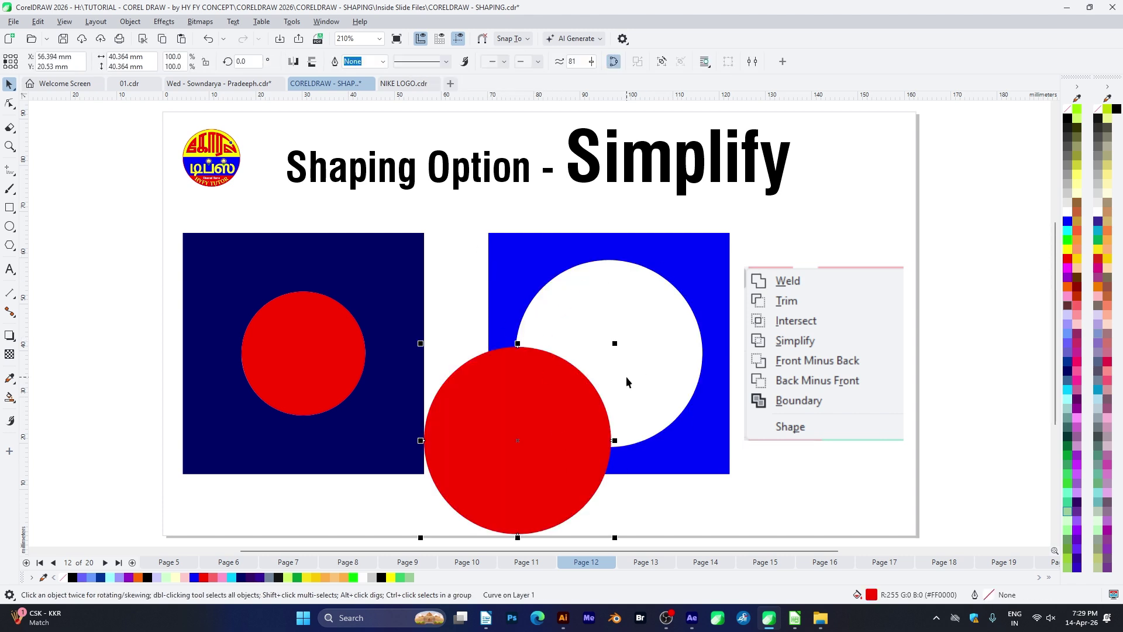
pyautogui.hotkey('ctrl', 'z')
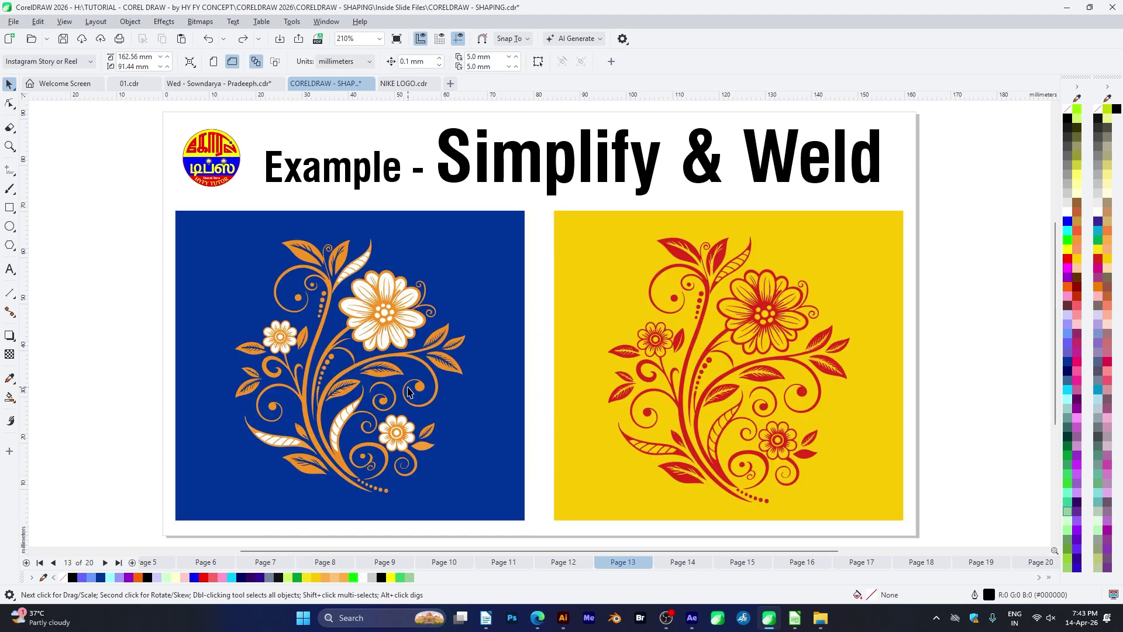
# Switch to the Edge browser to view the HYFY TUTOR video list on YouTube, and return to CorelDRAW.
pyautogui.click(539, 618)
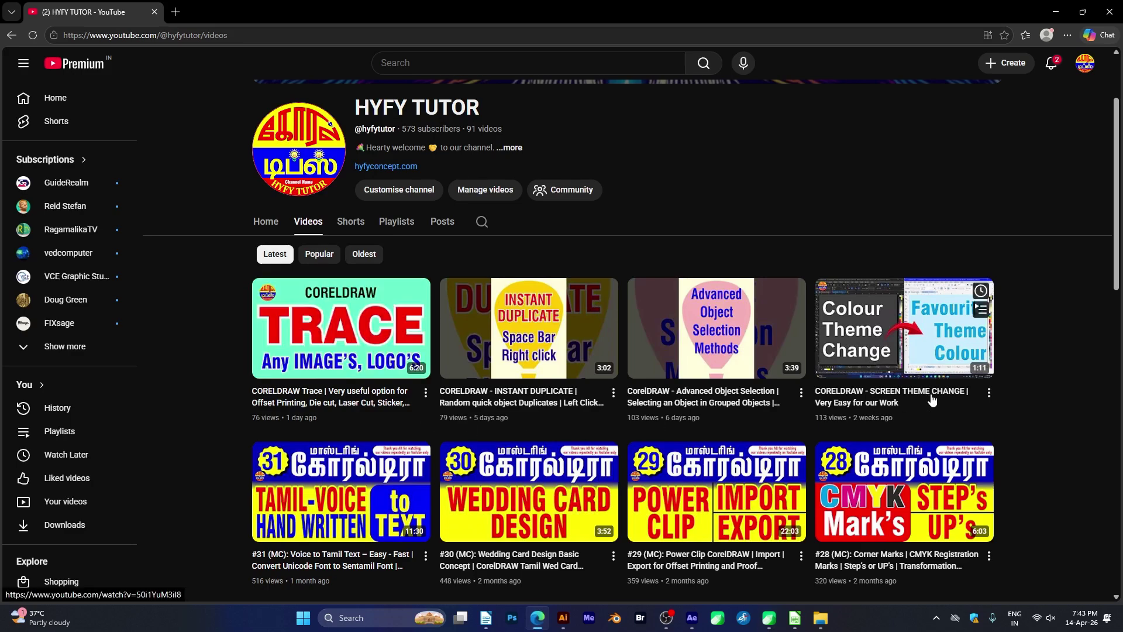
pyautogui.hotkey('alt', 'Tab')
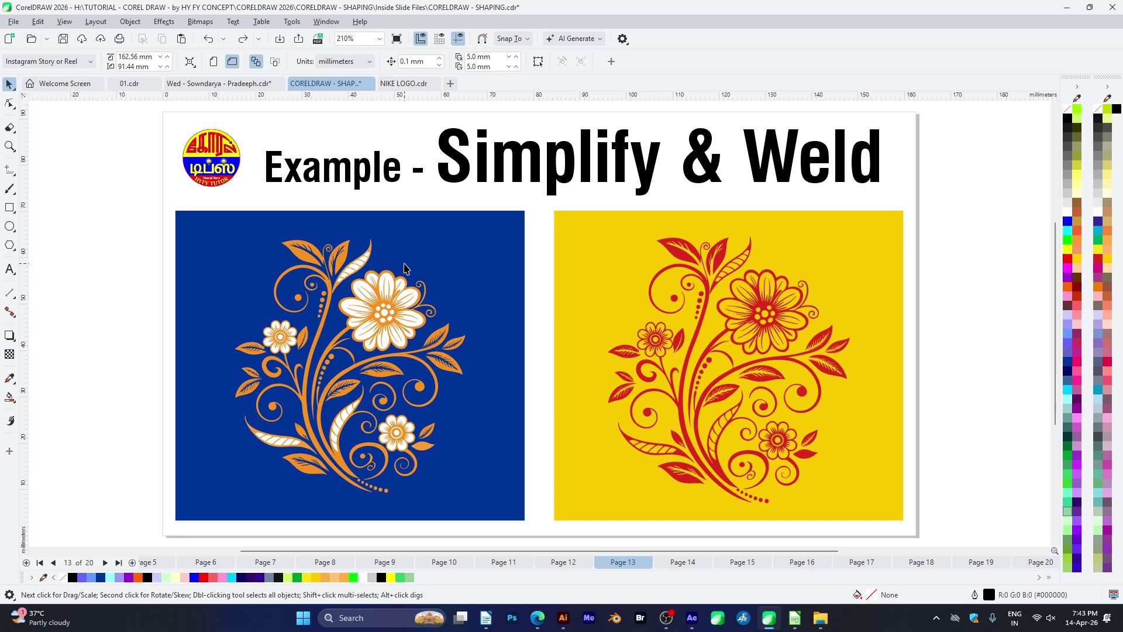
# Examine the large flower of the blue floral design on page 13, selecting its uppermost white petal.
pyautogui.scroll(4, 369, 286)
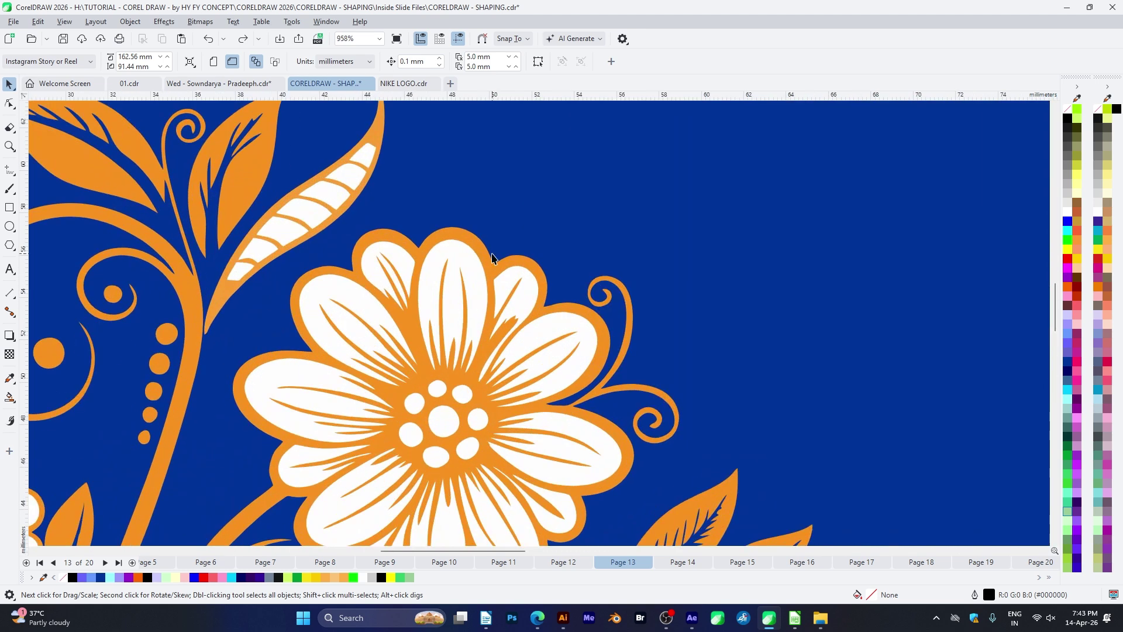
pyautogui.click(469, 267)
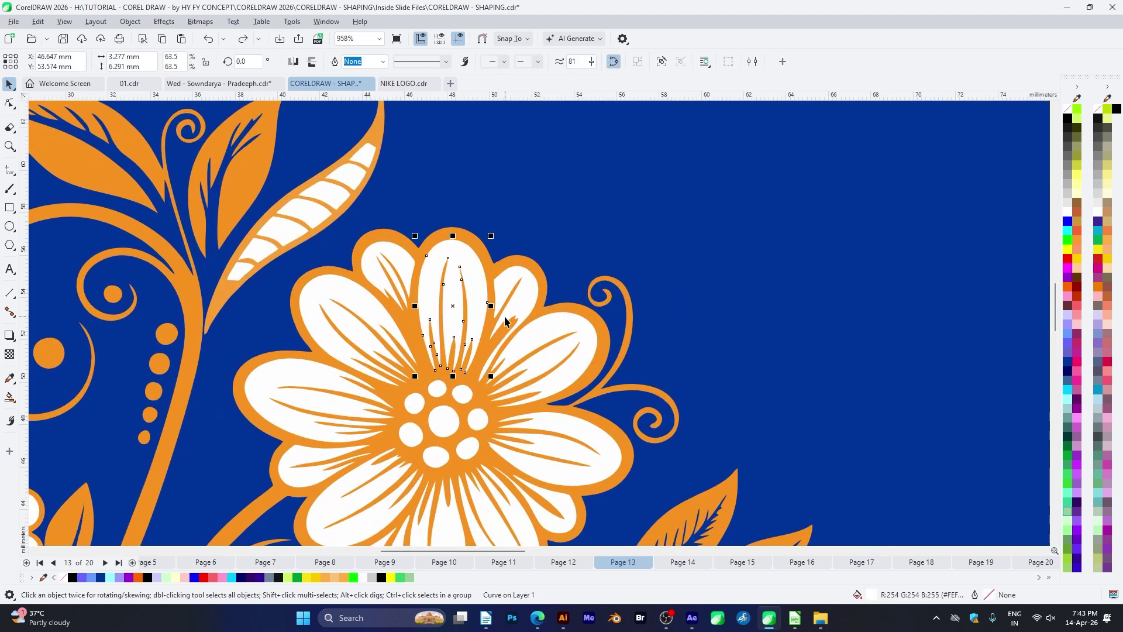
pyautogui.scroll(-4, 655, 312)
# Change the fill colour of the yellow background rectangle behind the red floral design.
pyautogui.scroll(4, 805, 285)
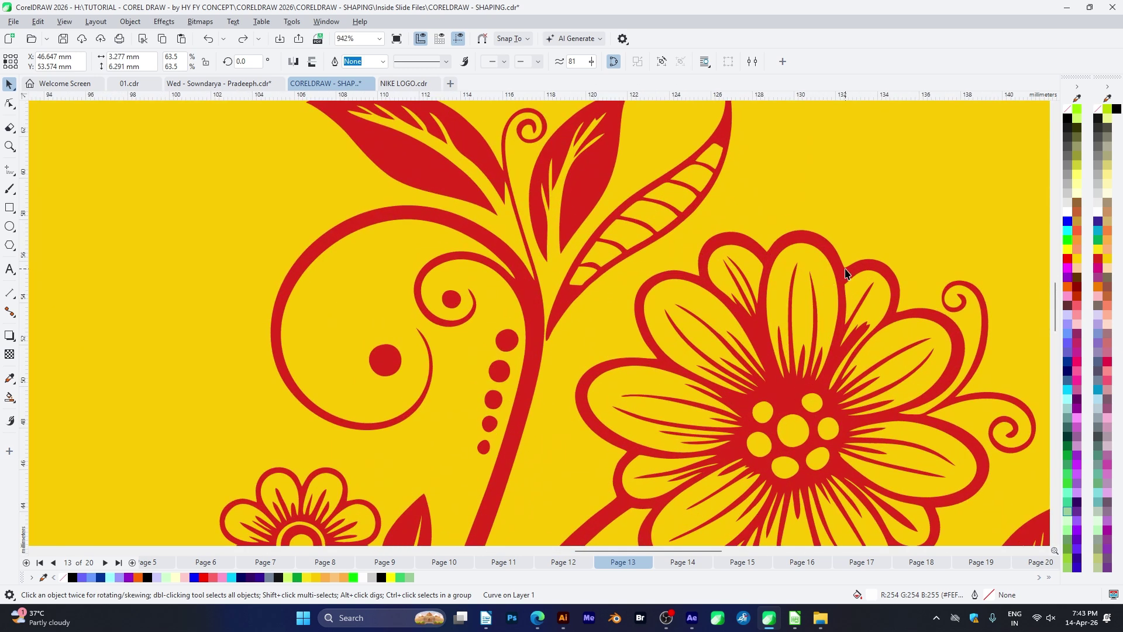
pyautogui.scroll(-2, 834, 286)
pyautogui.click(932, 225)
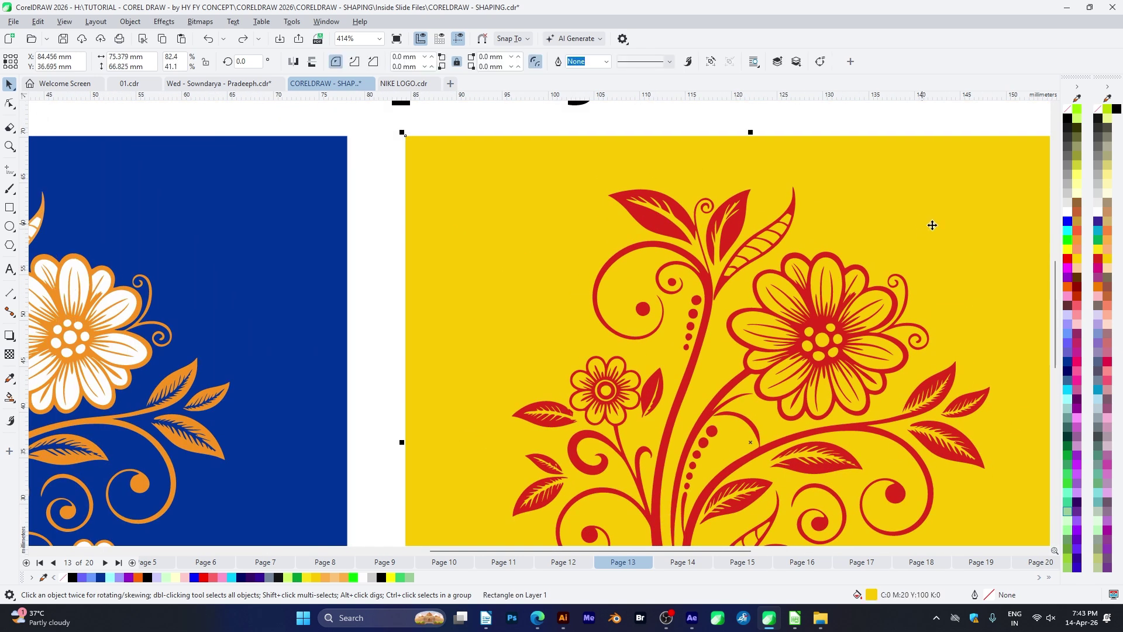
pyautogui.click(1067, 222)
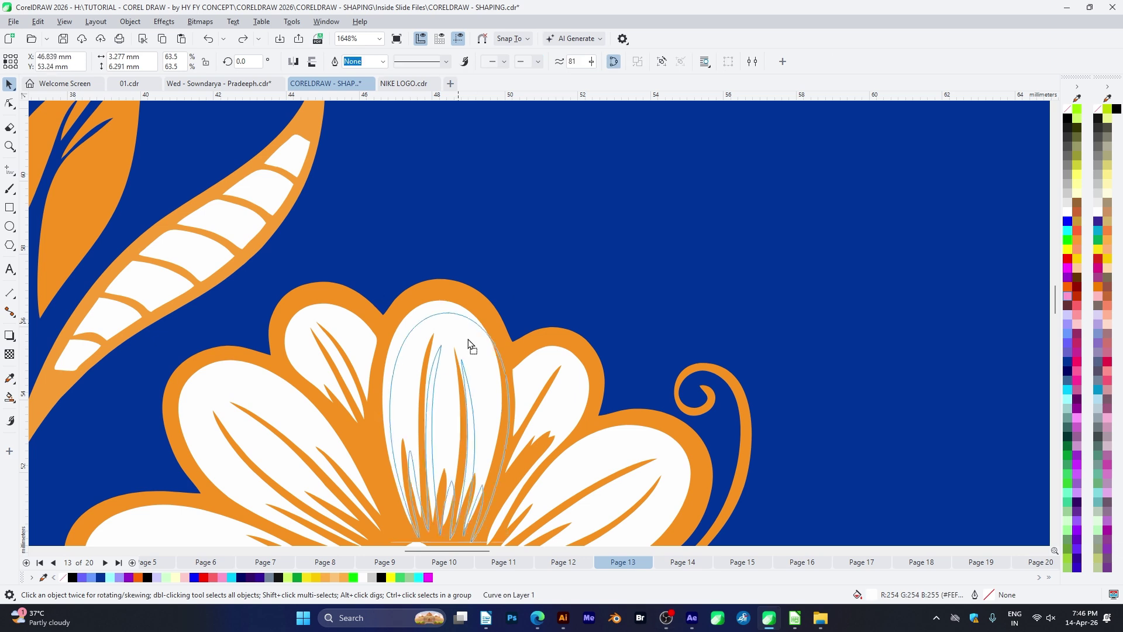
# Simplify the large flower's uppermost white petal with the orange floral shape, and delete the white petal.
pyautogui.moveTo(468, 345); pyautogui.dragTo(466, 336)
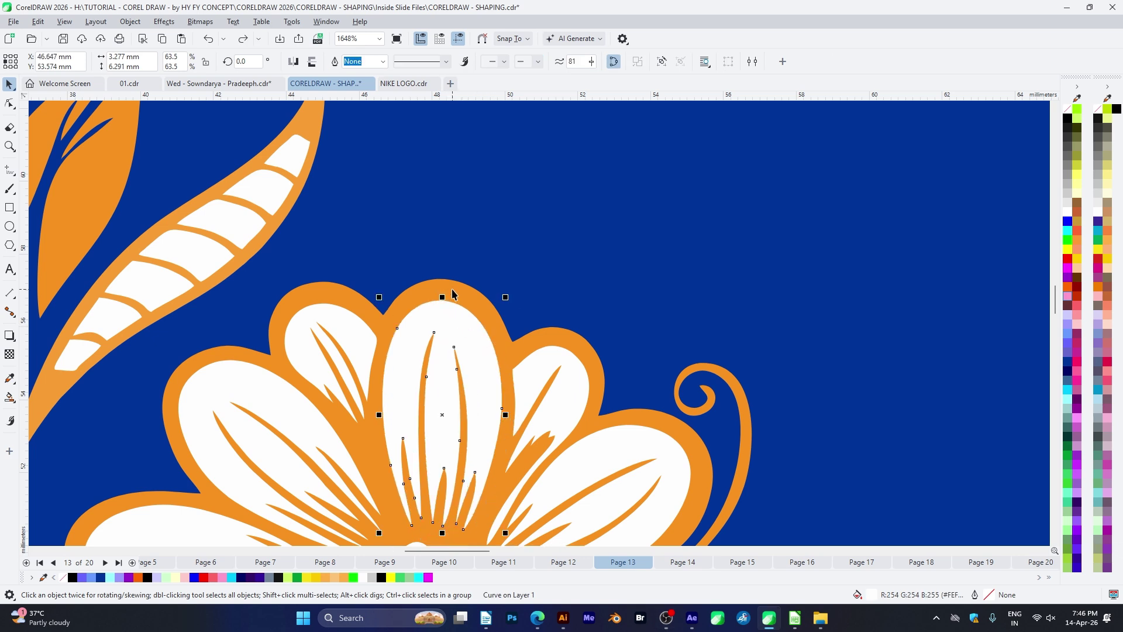
pyautogui.keyDown('shift'); pyautogui.click(453, 292); pyautogui.keyUp('shift')
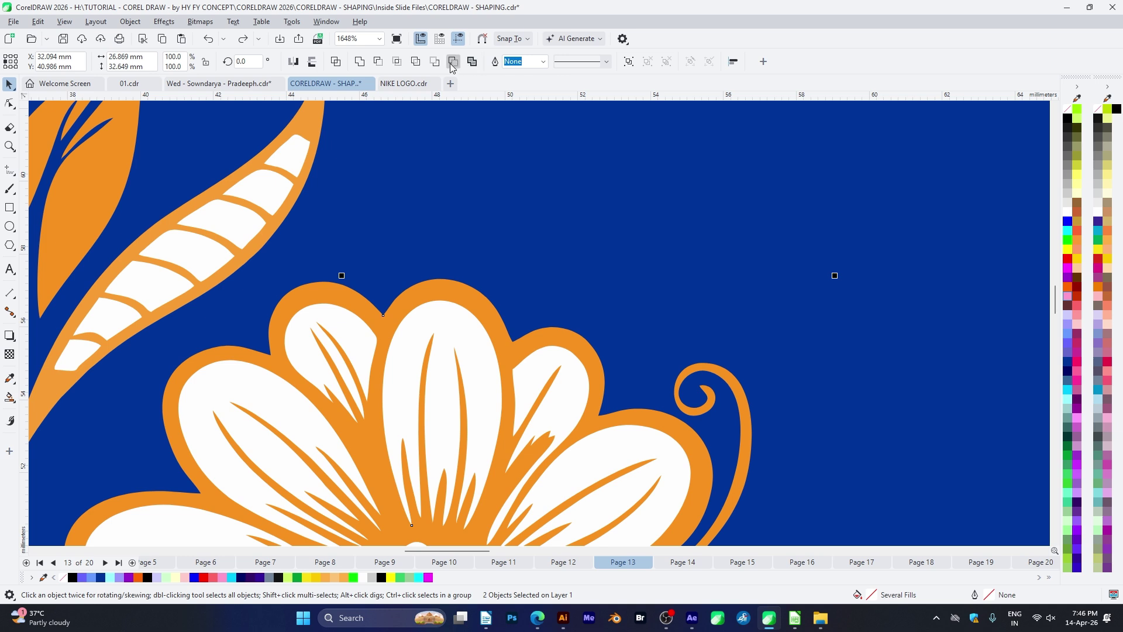
pyautogui.click(414, 62)
pyautogui.click(524, 276)
pyautogui.click(456, 329)
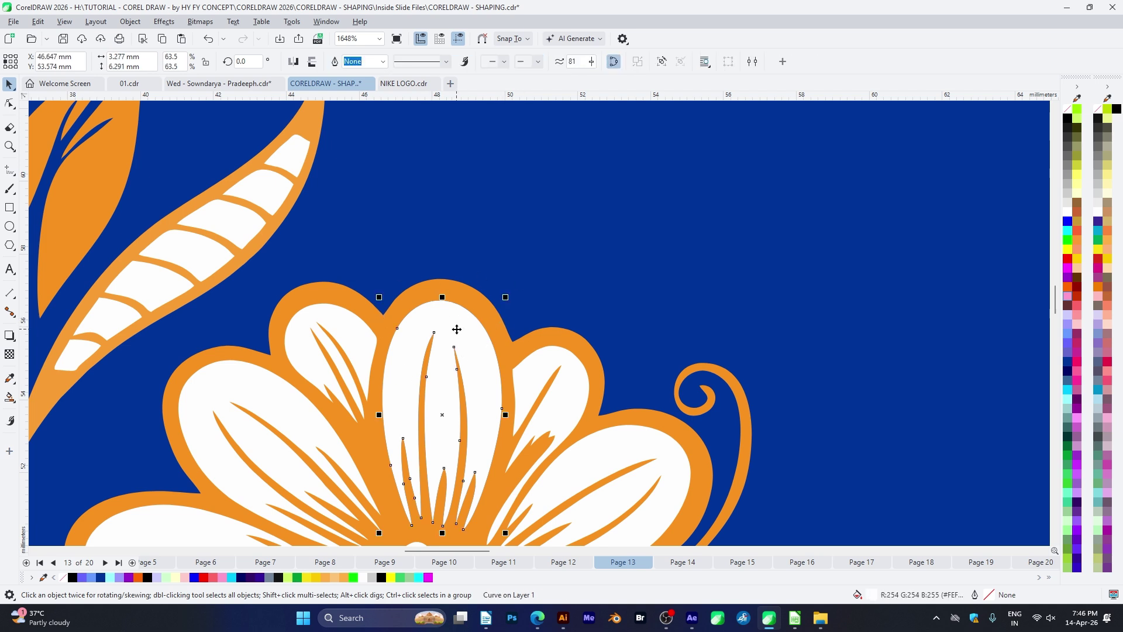
pyautogui.press('Delete')
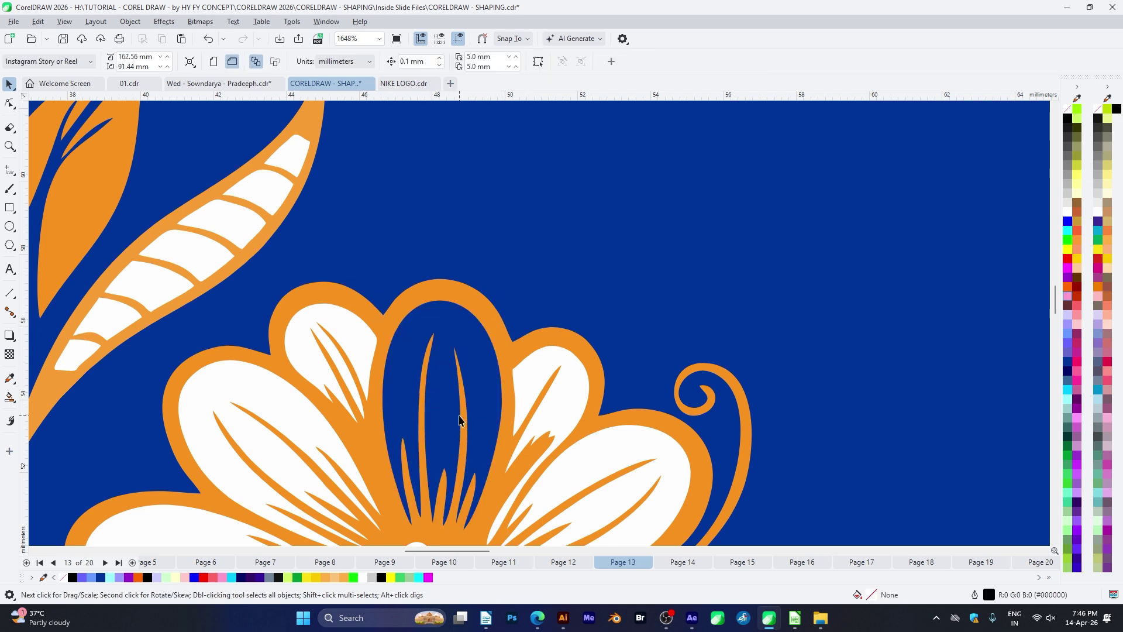
# Simplify the five white petals on the large flower's right side with the orange floral shape.
pyautogui.scroll(2, 511, 268)
pyautogui.scroll(-3, 513, 303)
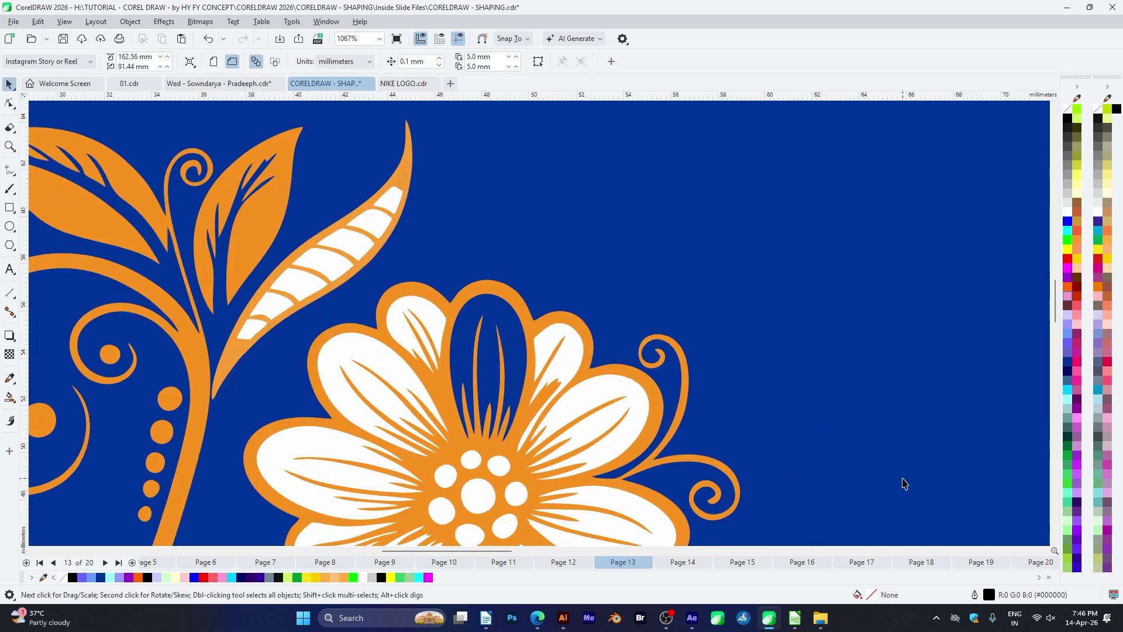
pyautogui.moveTo(576, 419); pyautogui.dragTo(549, 245)
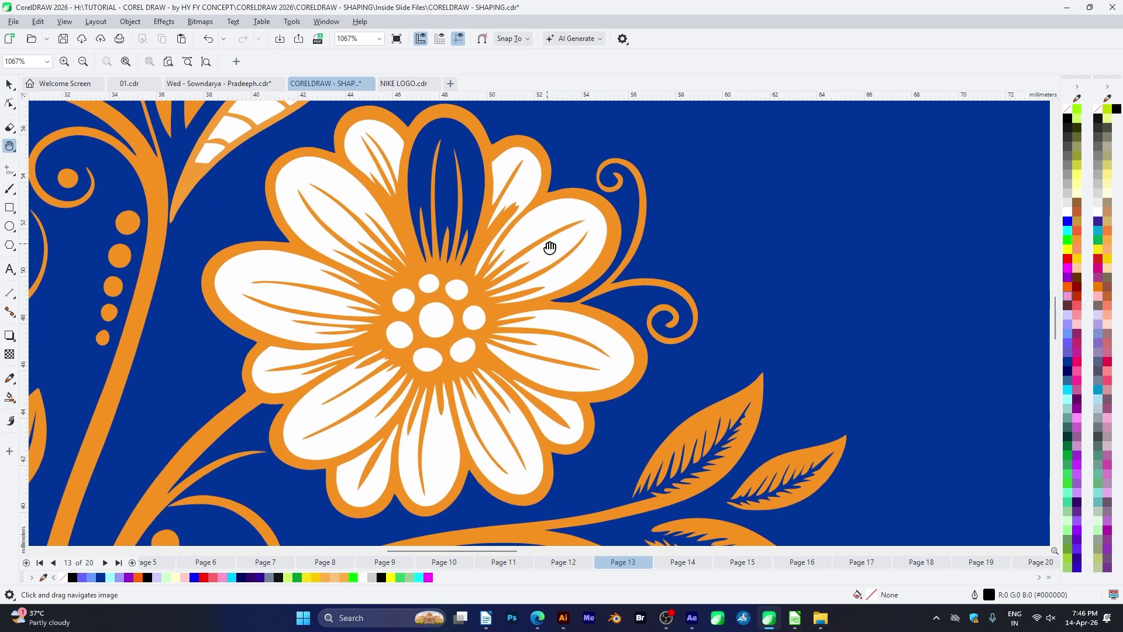
pyautogui.click(527, 170)
pyautogui.keyDown('shift'); pyautogui.click(557, 221); pyautogui.keyUp('shift')
pyautogui.keyDown('shift'); pyautogui.click(588, 336); pyautogui.keyUp('shift')
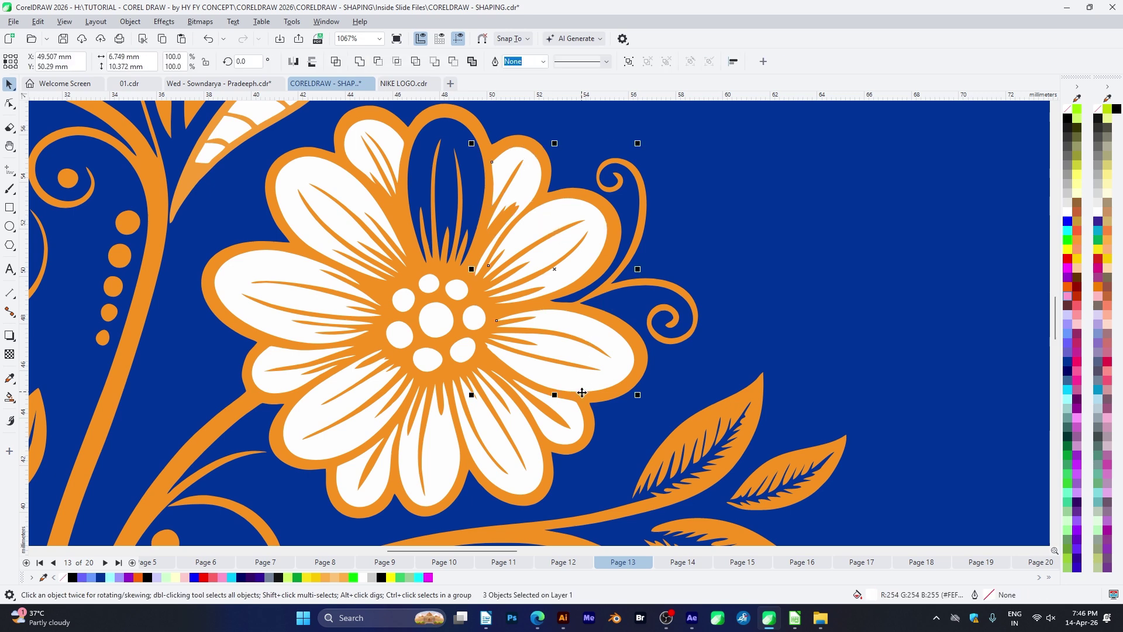
pyautogui.keyDown('shift'); pyautogui.click(573, 422); pyautogui.keyUp('shift')
pyautogui.keyDown('shift'); pyautogui.click(637, 367); pyautogui.keyUp('shift')
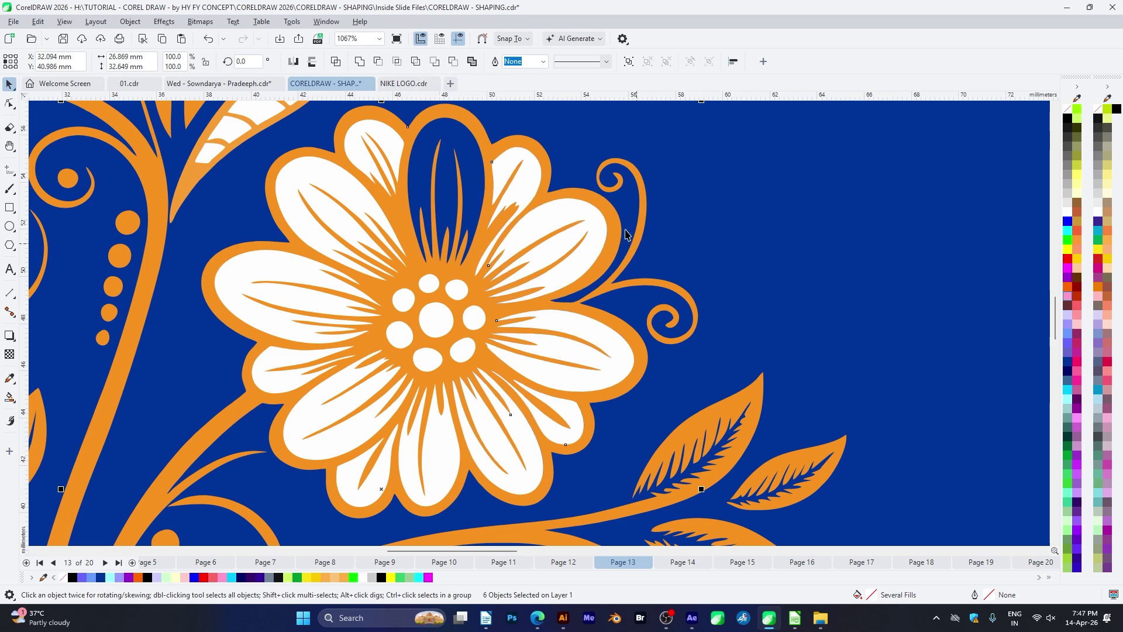
# Delete the five white petals on the right side of the large flower one after another.
pyautogui.click(534, 177)
pyautogui.press('Delete')
pyautogui.click(556, 210)
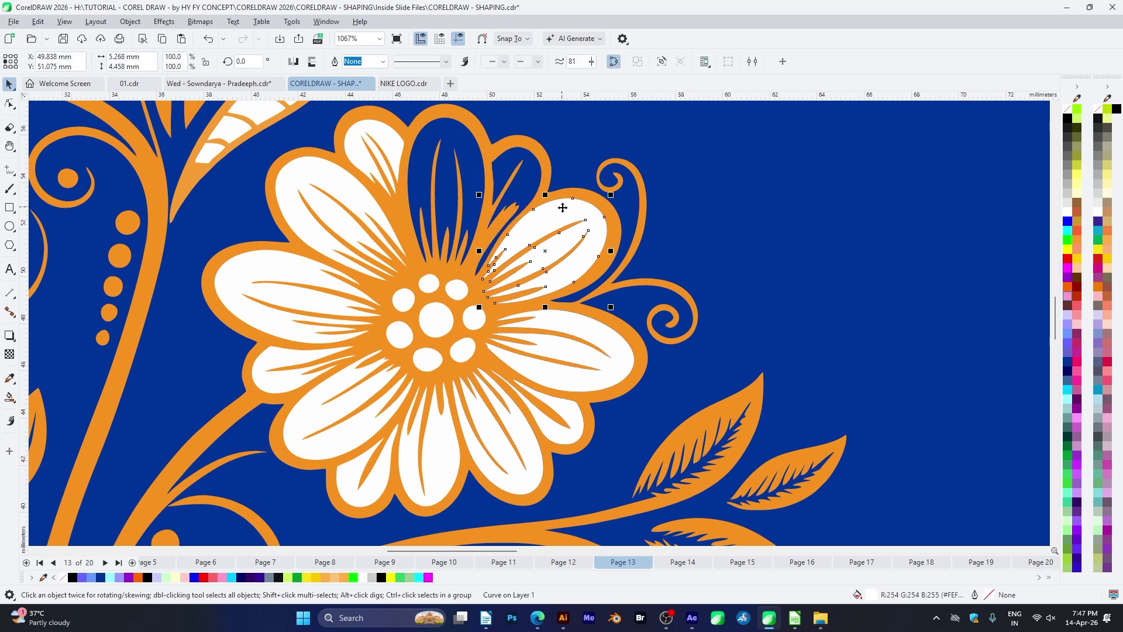
pyautogui.press('Delete')
pyautogui.click(589, 328)
pyautogui.press('Delete')
pyautogui.click(556, 403)
pyautogui.press('Delete')
pyautogui.click(515, 471)
pyautogui.press('Delete')
# Try deleting the white petal at the bottom centre of the large flower, and undo the deletion.
pyautogui.click(450, 465)
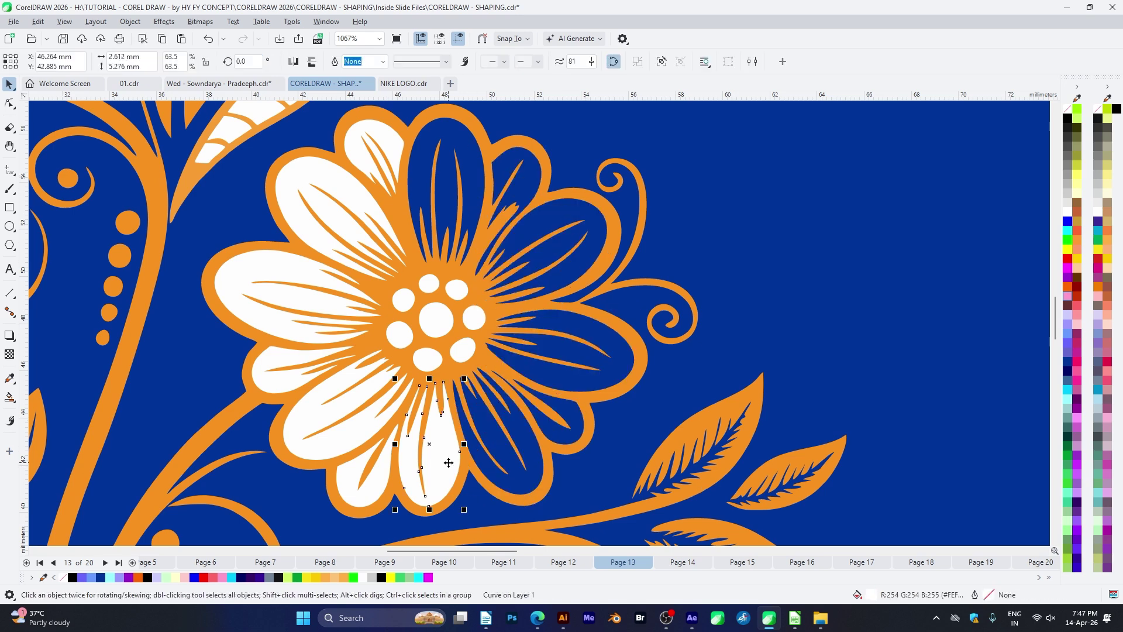
pyautogui.press('Delete')
pyautogui.hotkey('ctrl', 'z')
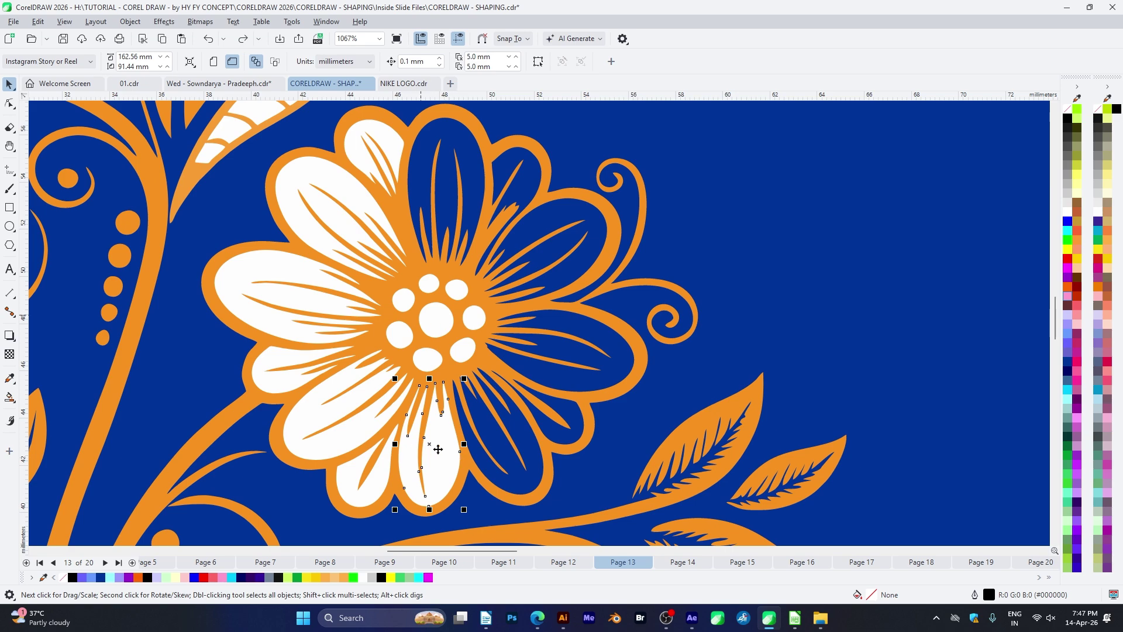
# Examine the large flower of the red floral design on the pink background.
pyautogui.hotkey('shift', 'F4')
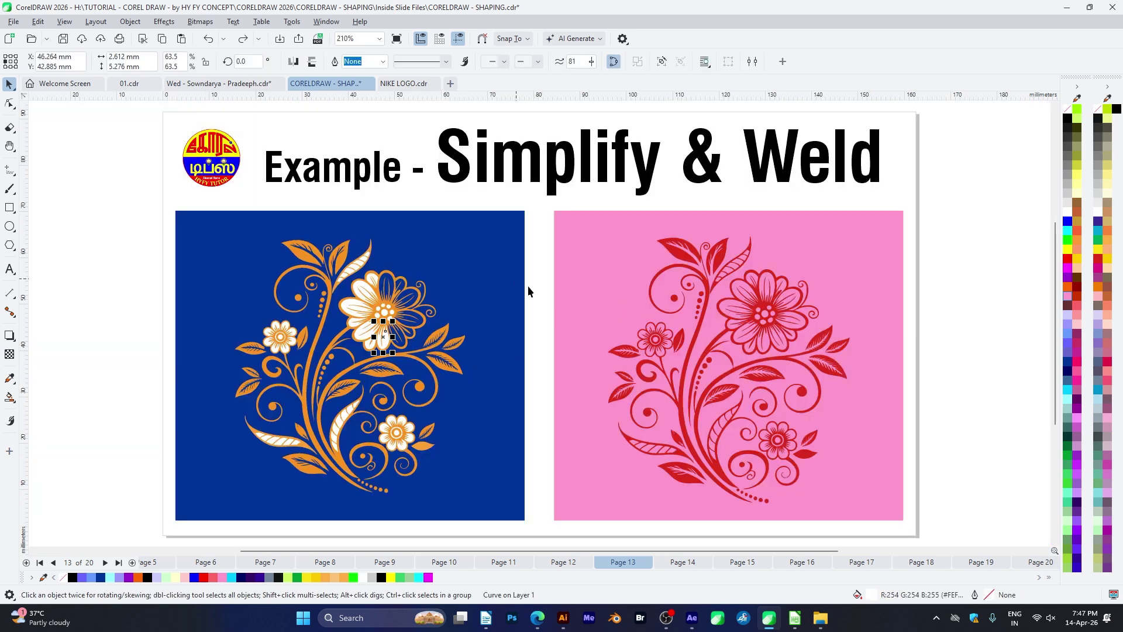
pyautogui.scroll(6, 778, 347)
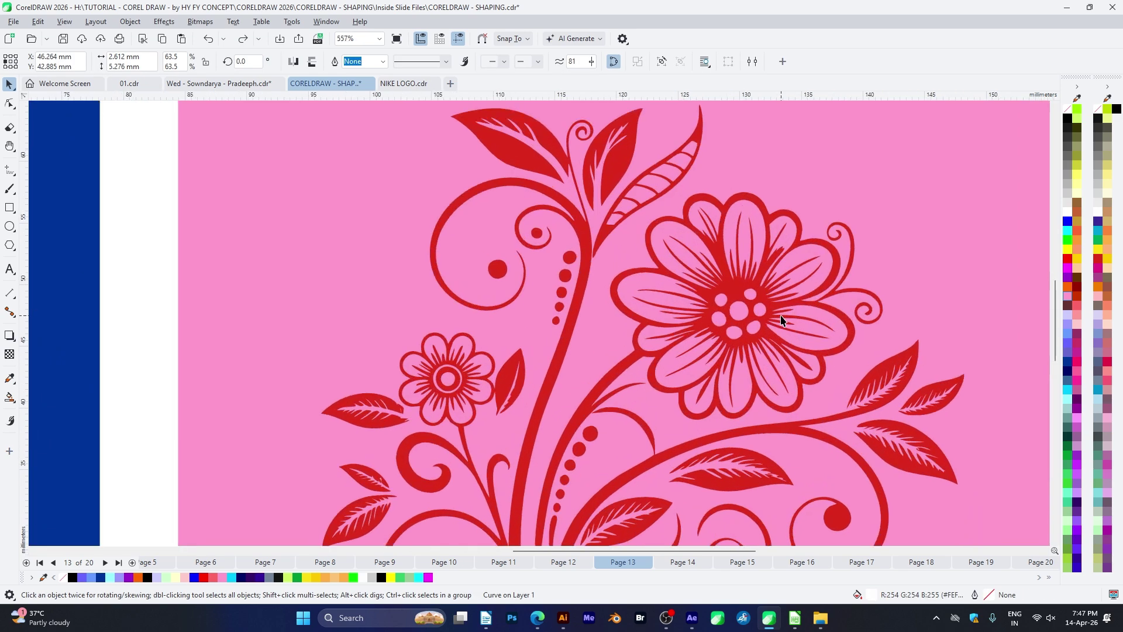